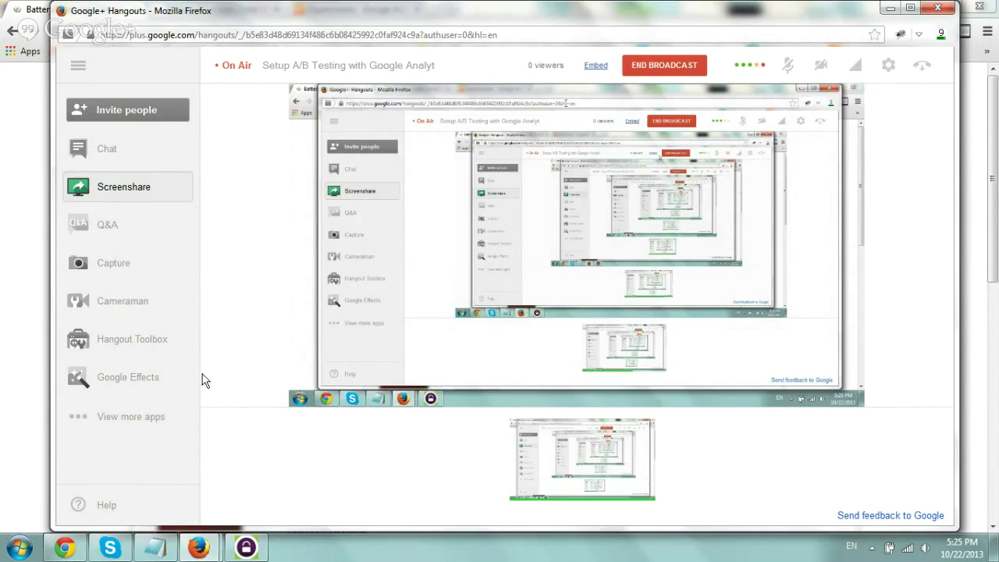
- Bring the Total Watch Repair Battery Price List page in Chrome to the front
left_click(18, 430)
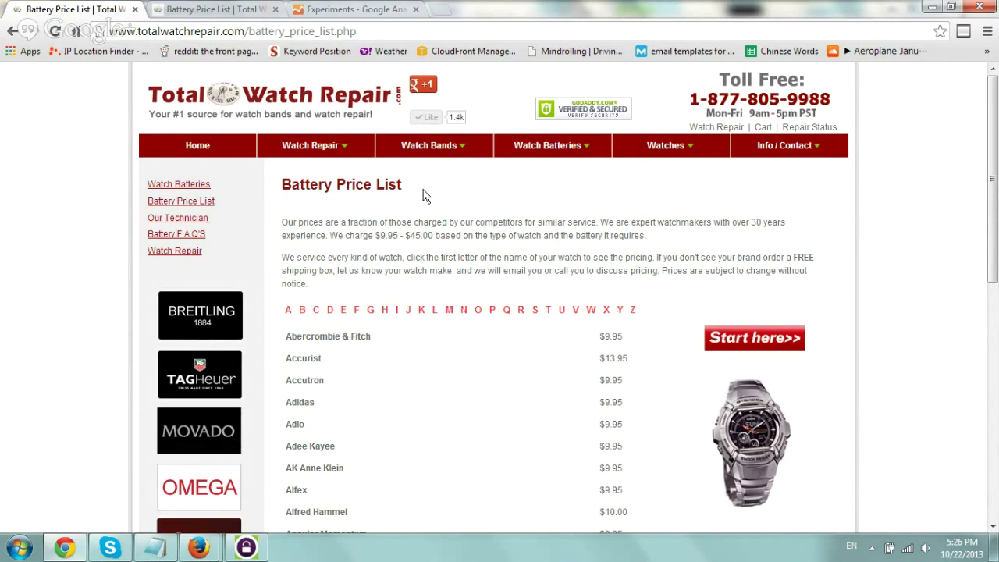
left_click_drag(280, 184, 427, 182)
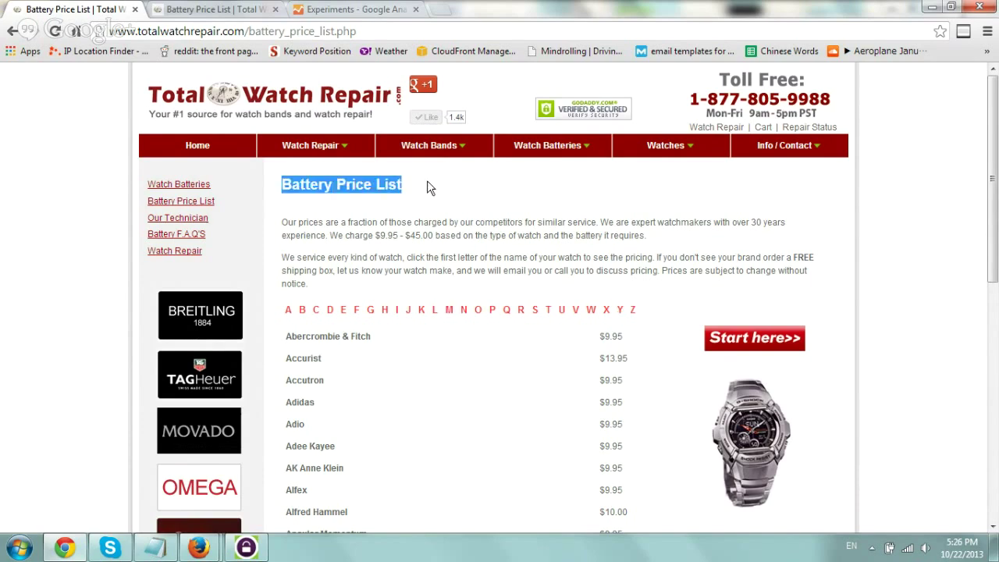
left_click(428, 187)
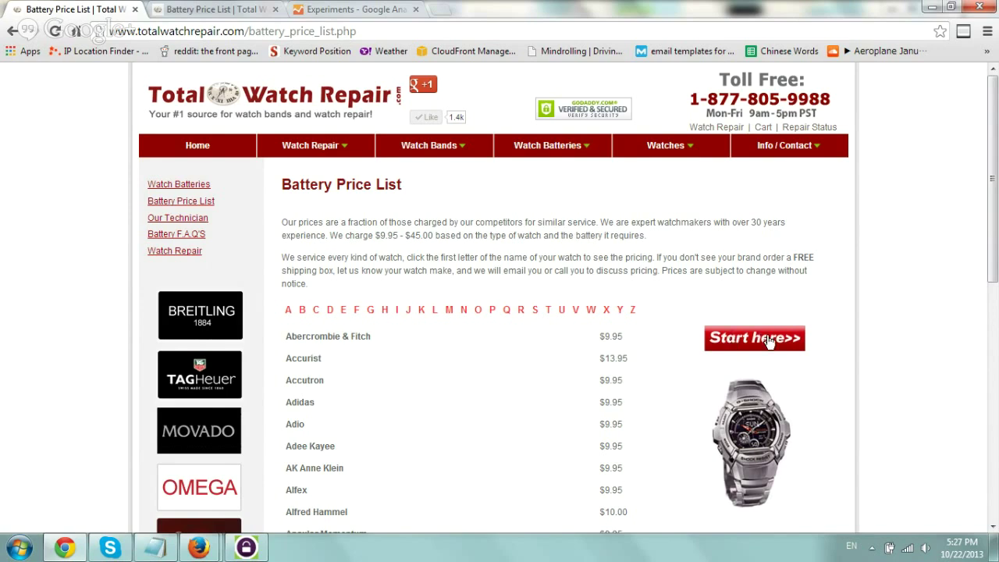
left_click(232, 10)
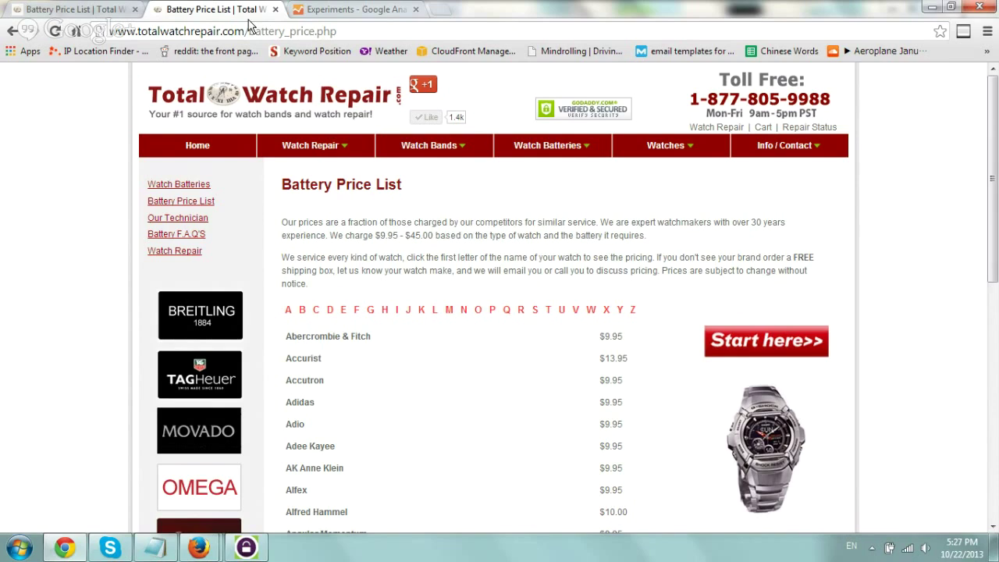
left_click(68, 9)
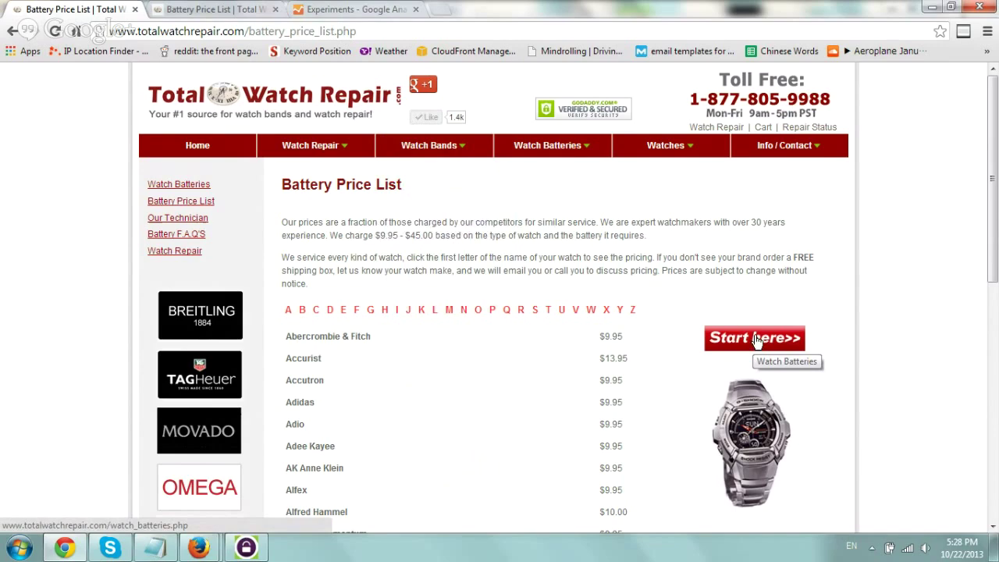
- Open the Home page in a new tab and find its 'event' onClick tracking code in the source
right_click(212, 140)
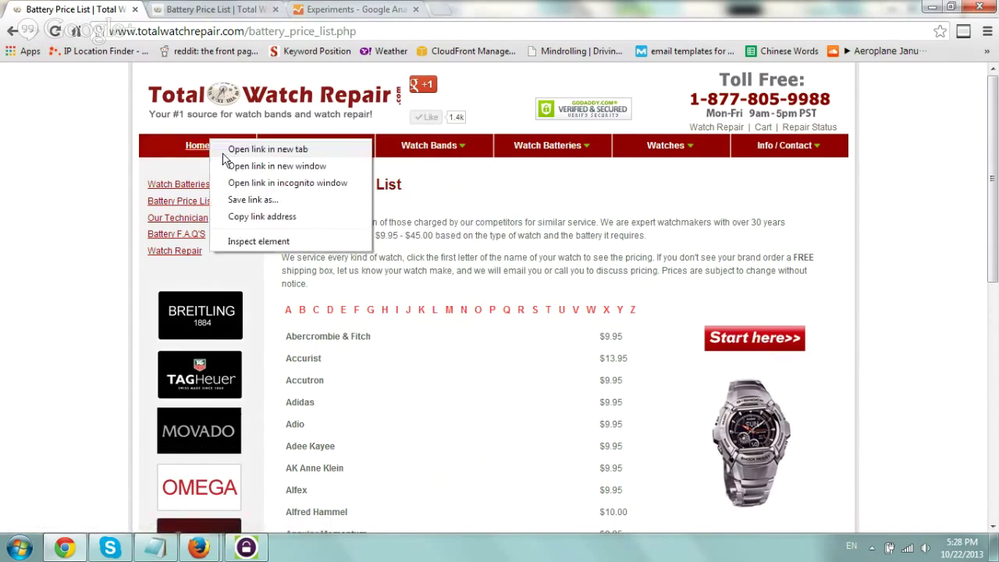
left_click(231, 151)
key("ctrl+Tab")
right_click(80, 172)
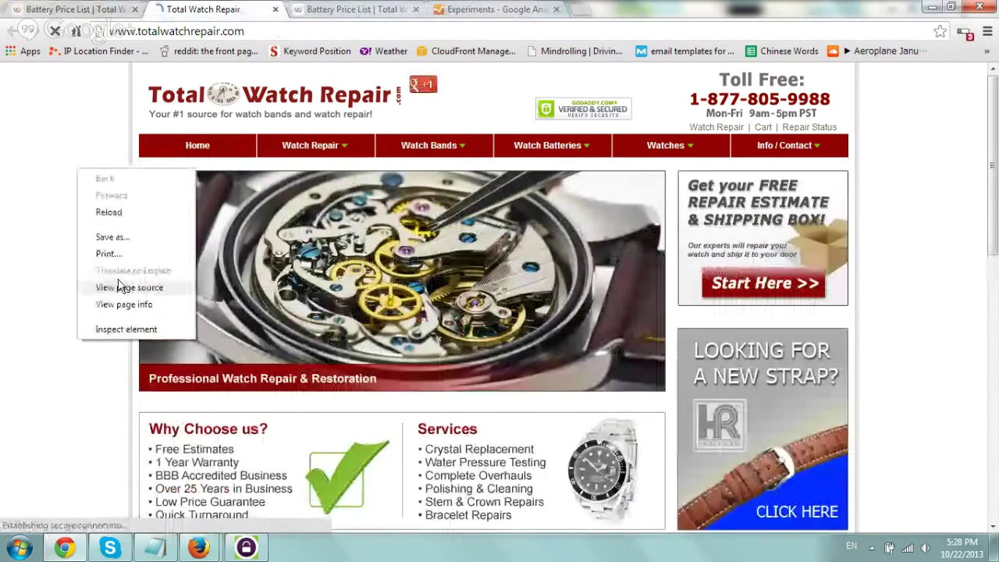
left_click(121, 287)
key("ctrl+f")
type("eve")
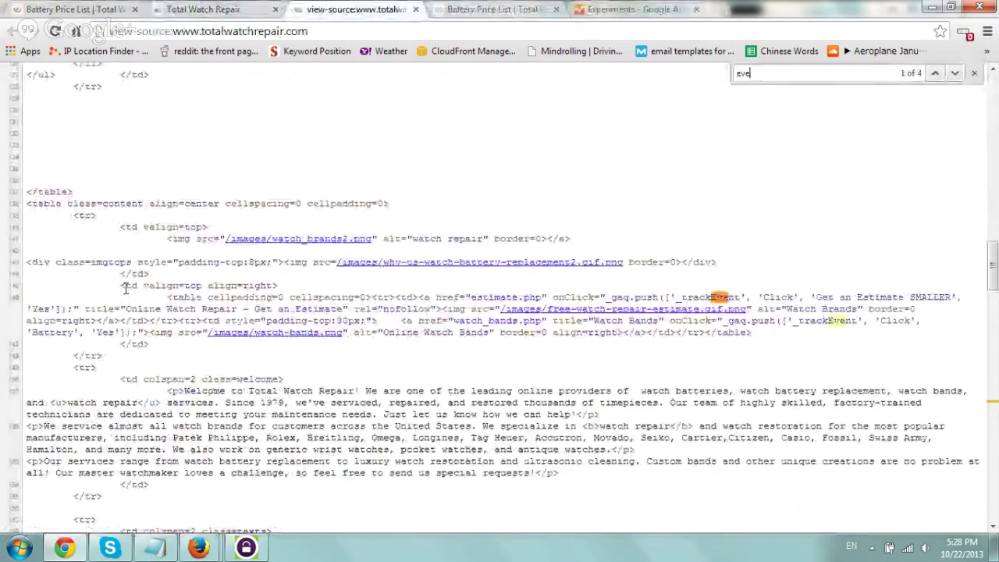
type("nt")
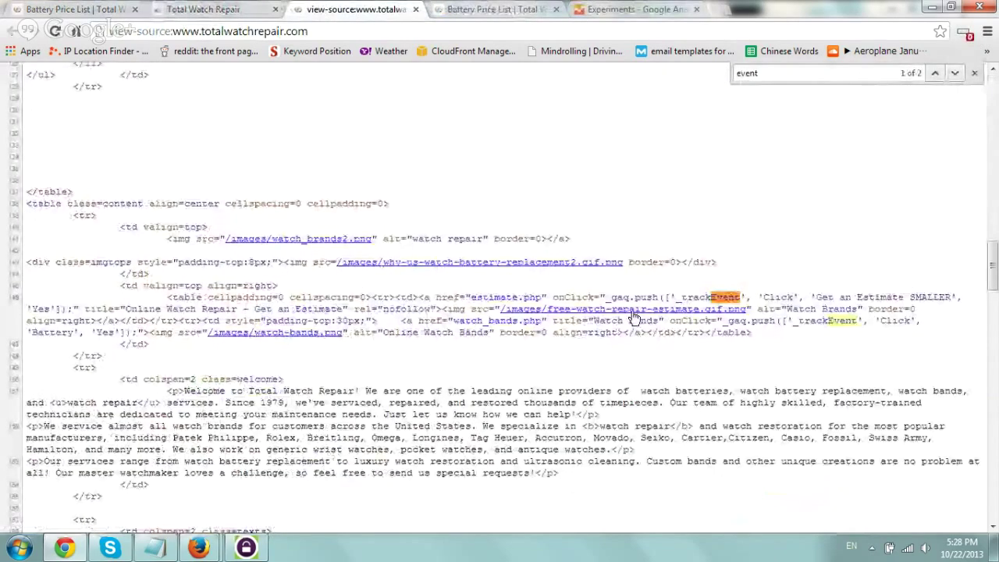
left_click_drag(552, 297, 80, 309)
key("ctrl+c")
- Close the source tab, return to the Battery Price List tab, and bring WS_FTP Professional forward
left_click(417, 10)
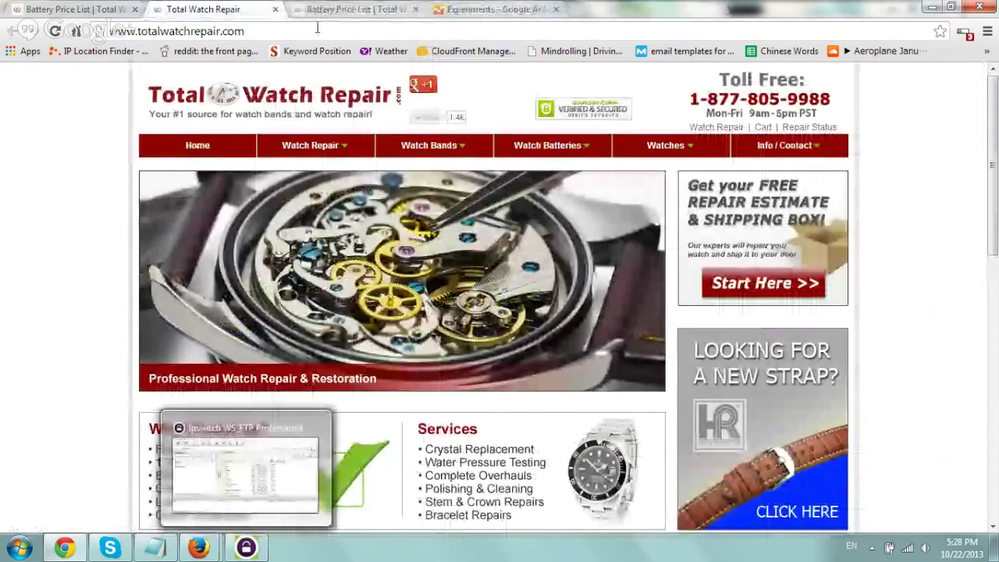
left_click(86, 10)
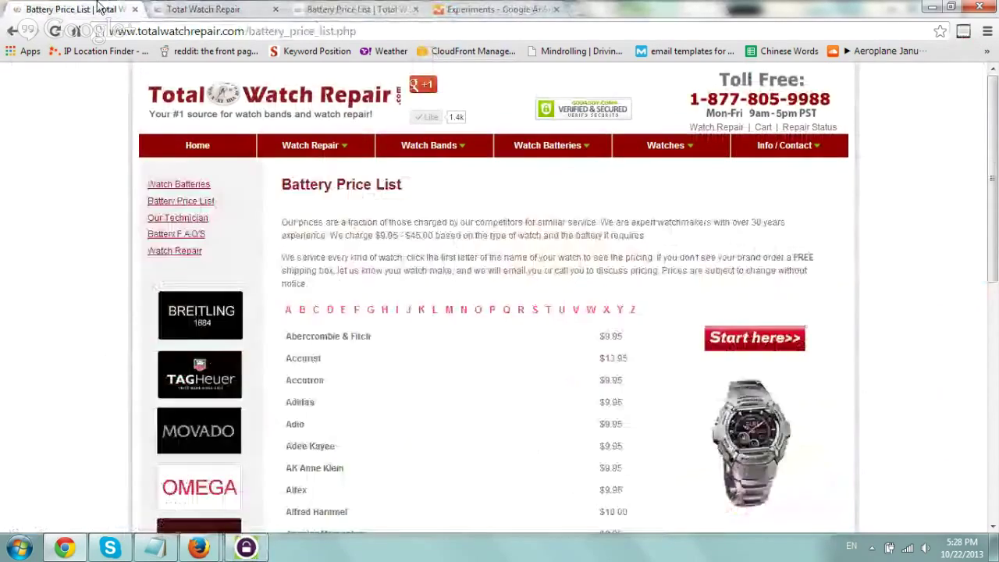
left_click(246, 547)
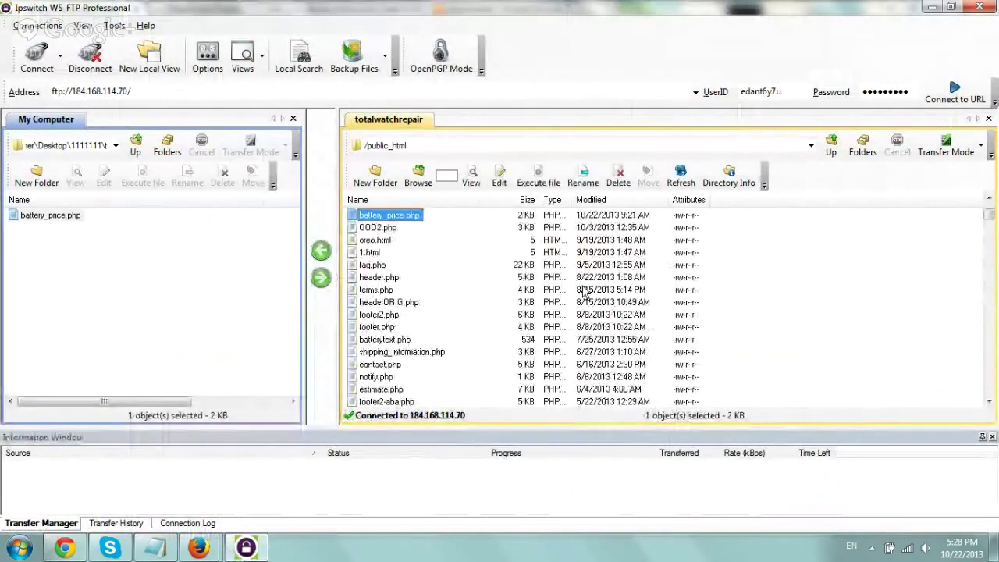
- Download battery_price_list.php from the server and open it maximized in Notepad
key("b")
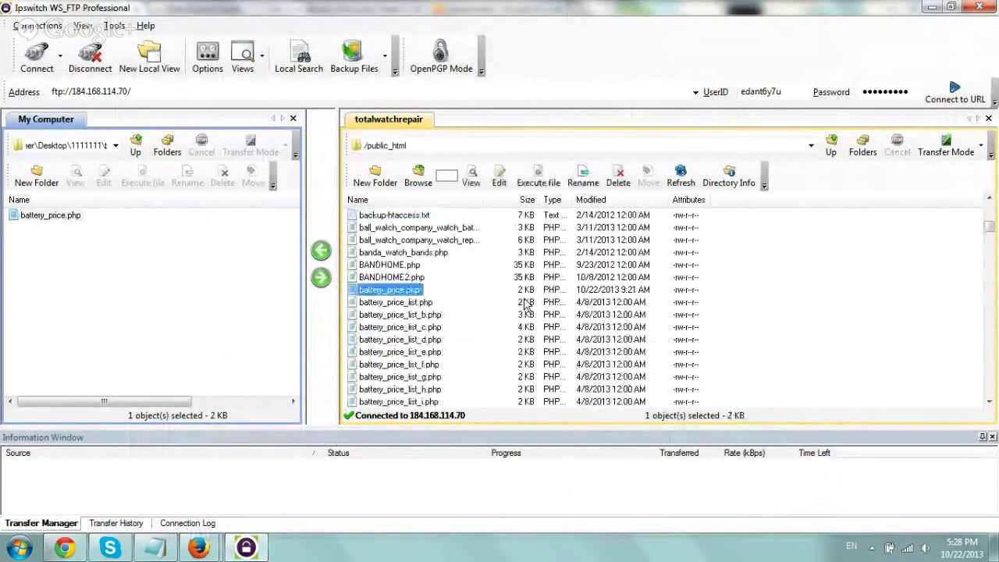
left_click(427, 307)
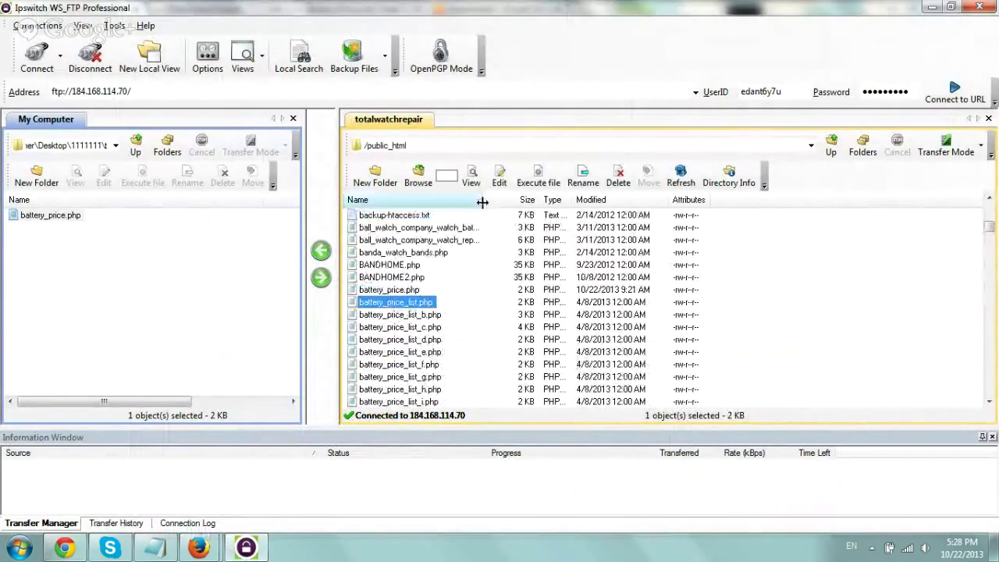
left_click(501, 179)
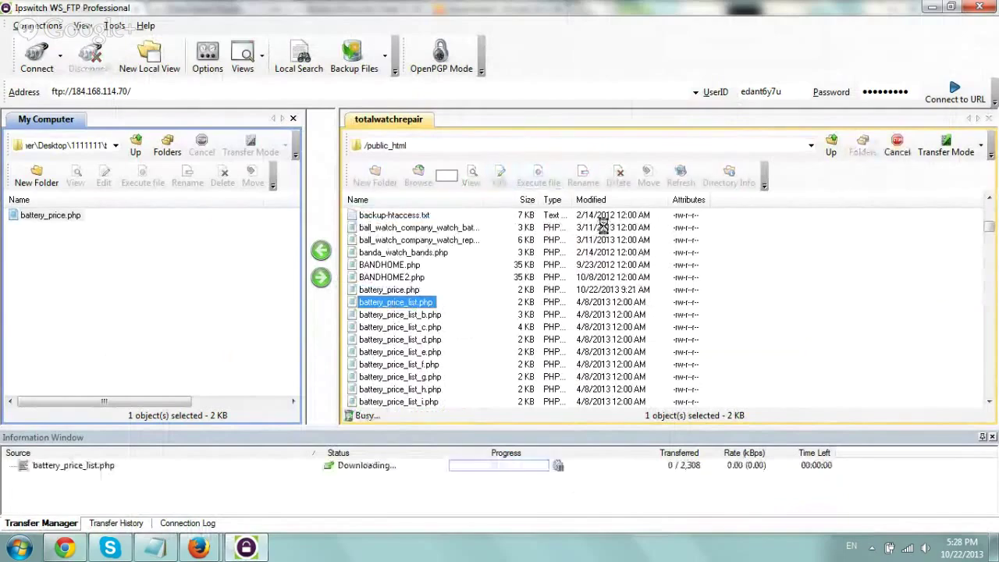
double_click(575, 215)
scroll(522, 310, "down", 15)
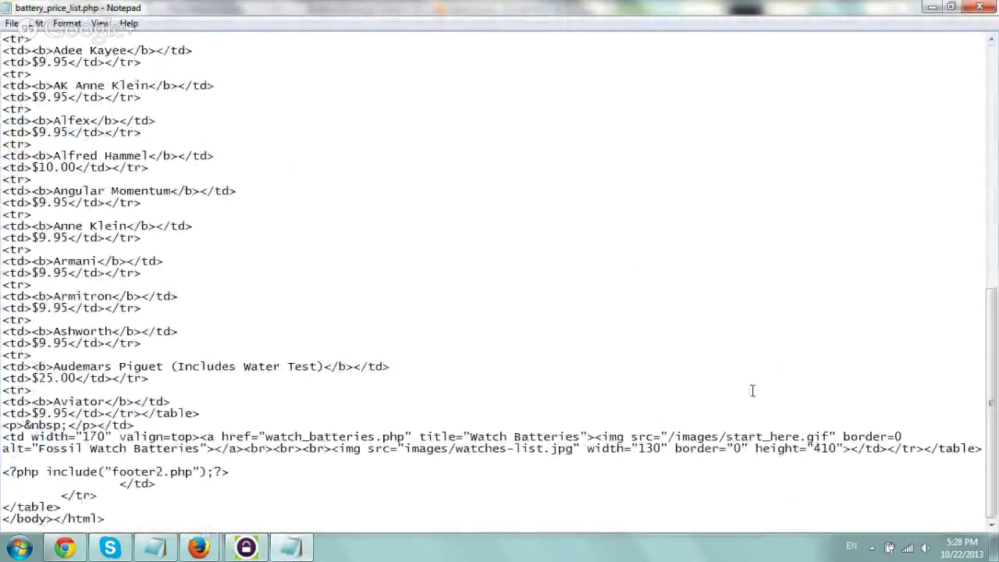
- Paste the onClick event-tracking code into the start_here link in the Notepad code
left_click_drag(595, 436, 217, 451)
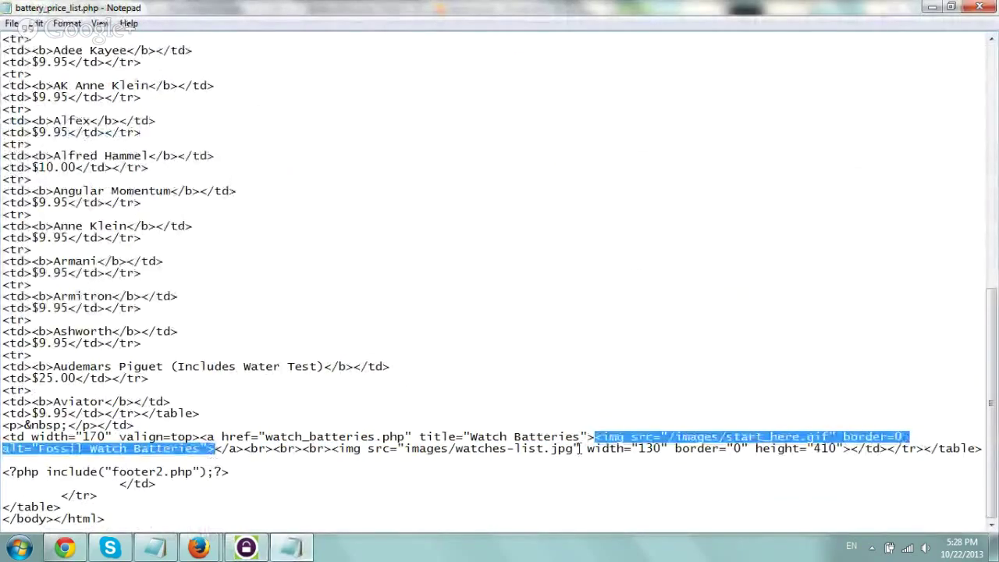
left_click(63, 547)
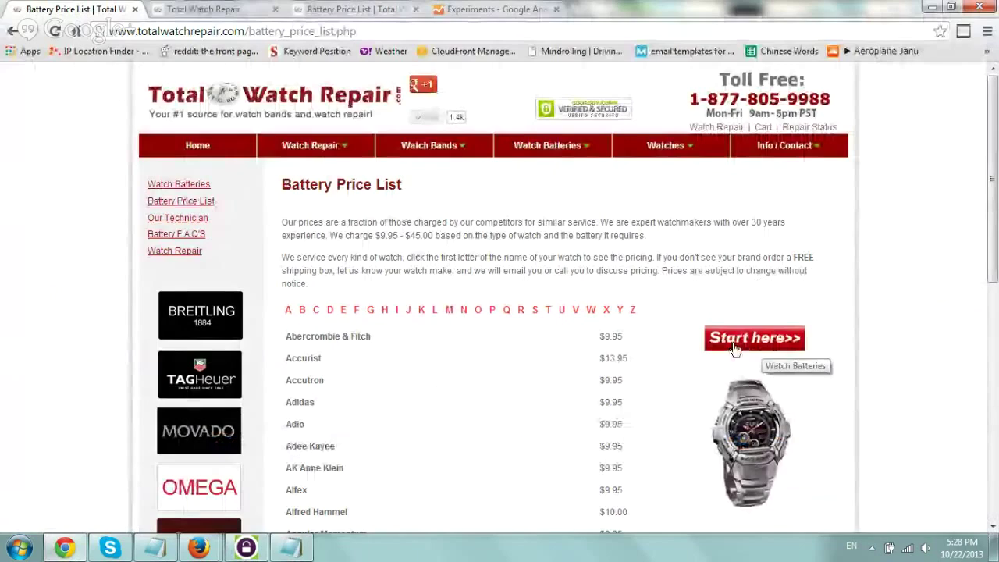
left_click(290, 547)
left_click(216, 434)
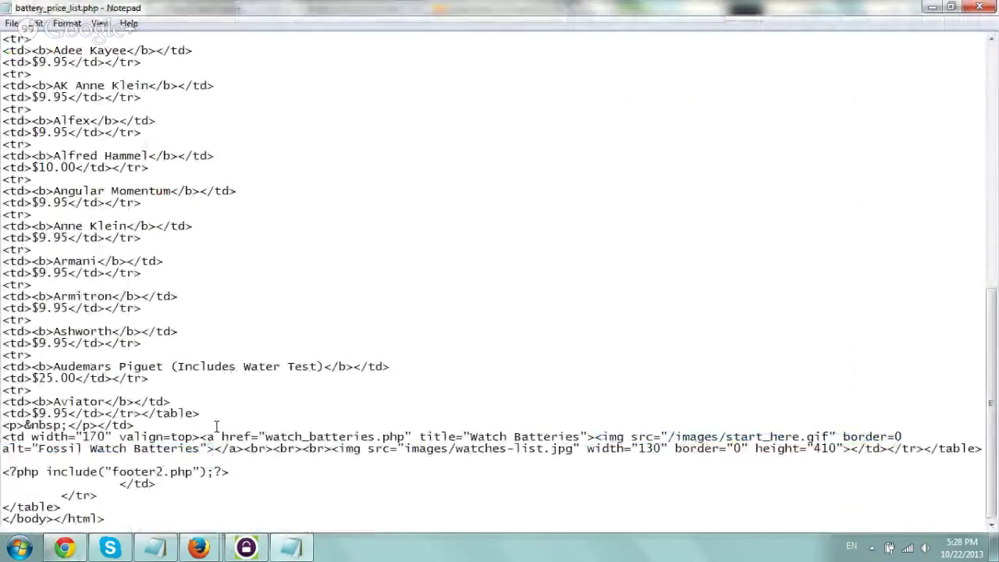
left_click_drag(201, 436, 507, 436)
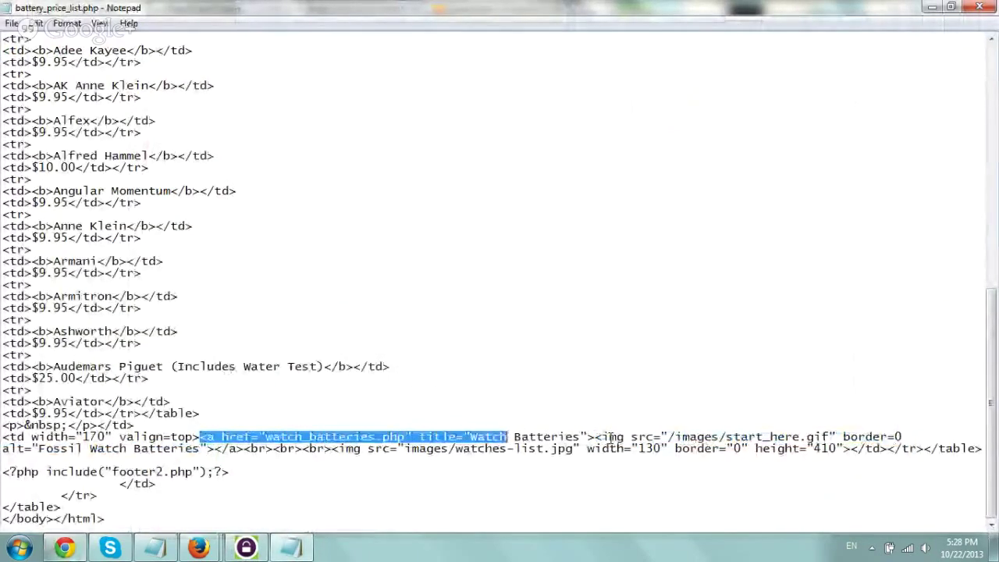
left_click_drag(631, 437, 514, 437)
left_click(585, 436)
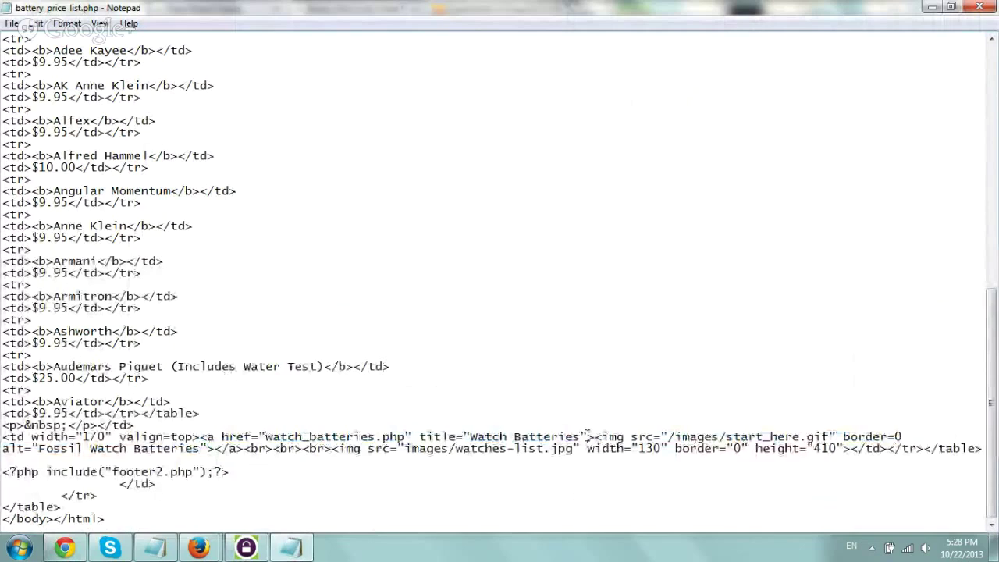
key("ctrl+v")
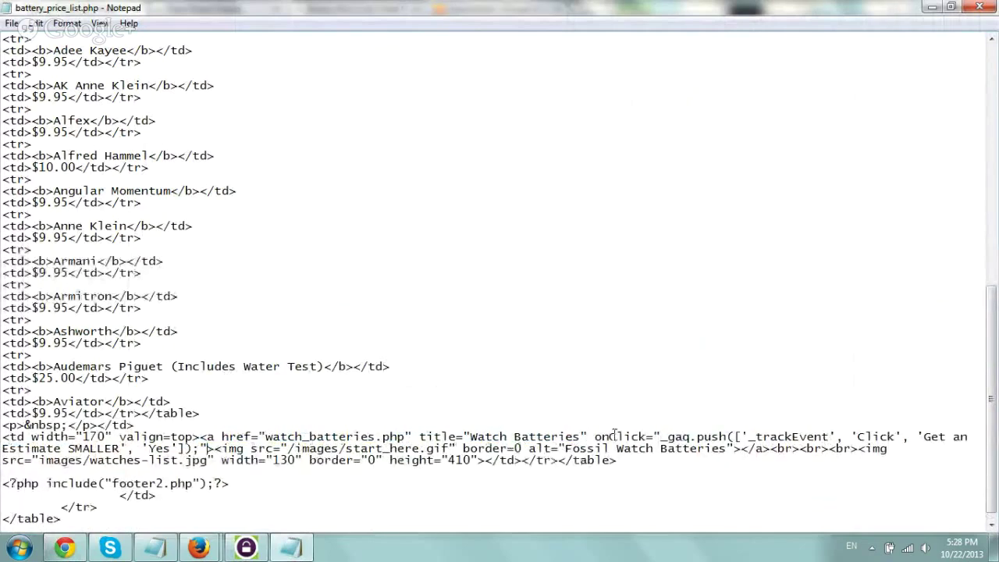
- Change the tracking call's label to 'Start Here Battery'
left_click_drag(660, 437, 726, 438)
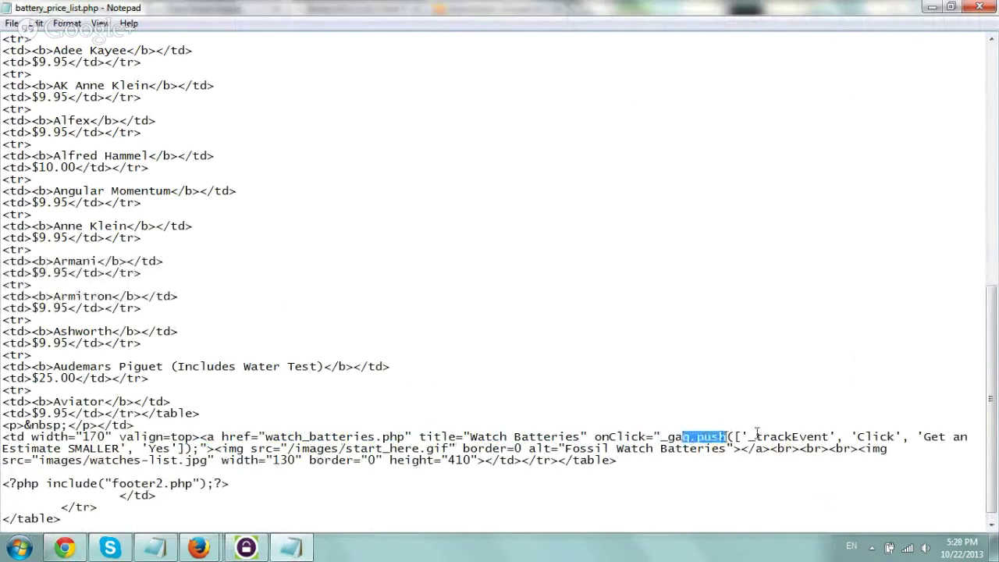
left_click_drag(857, 436, 128, 459)
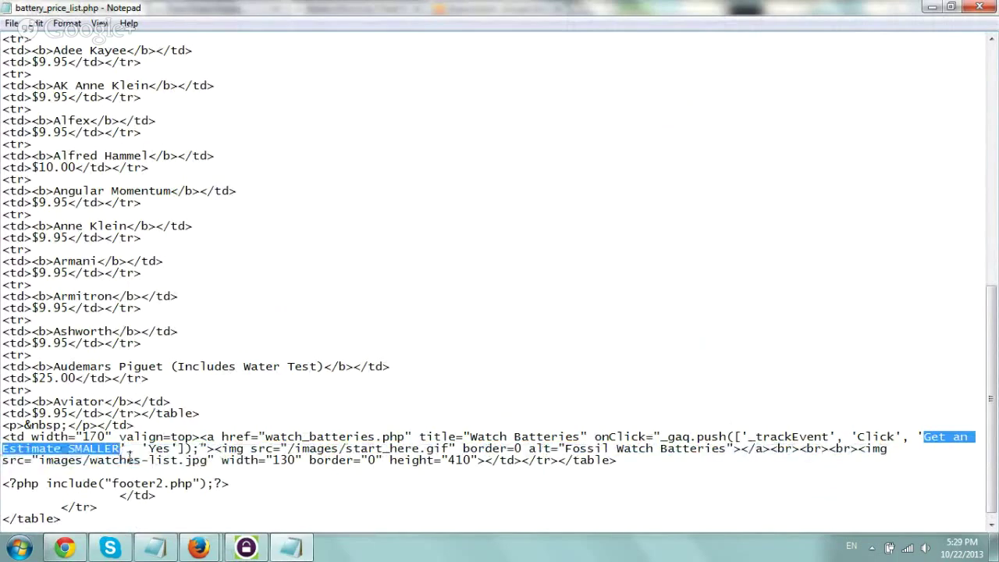
left_click(65, 548)
type("Start He")
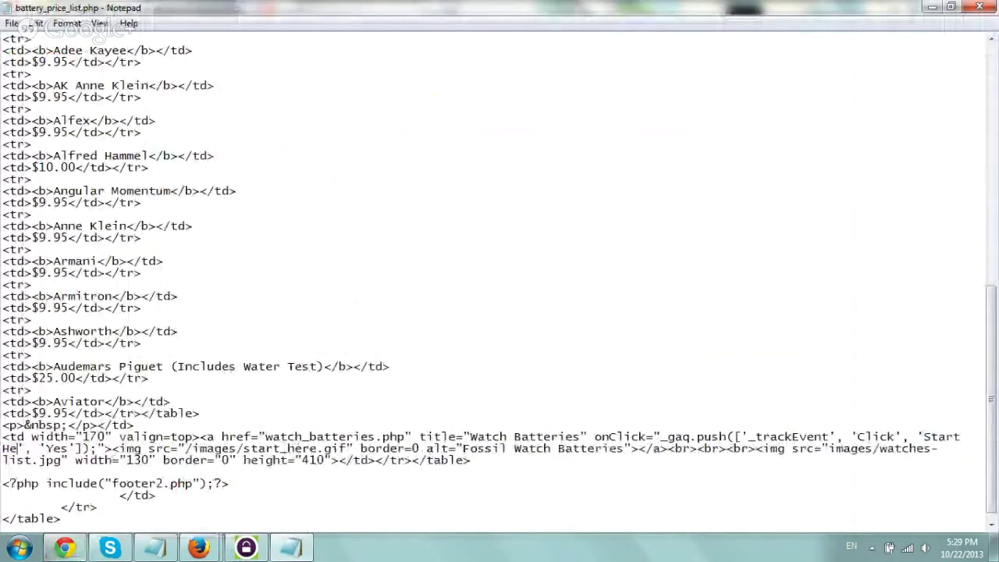
type("re Battery")
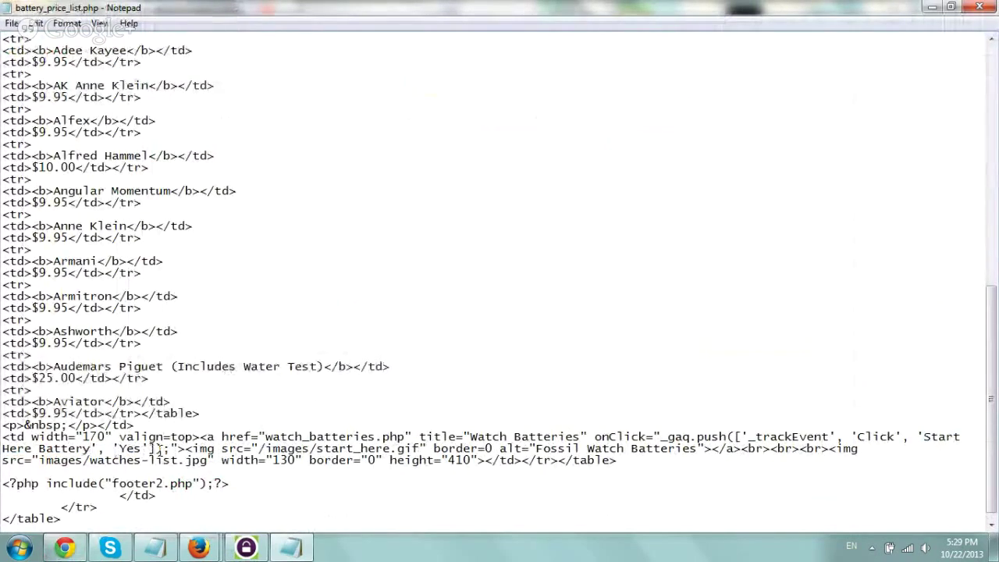
left_click_drag(119, 449, 594, 437)
key("ctrl+c")
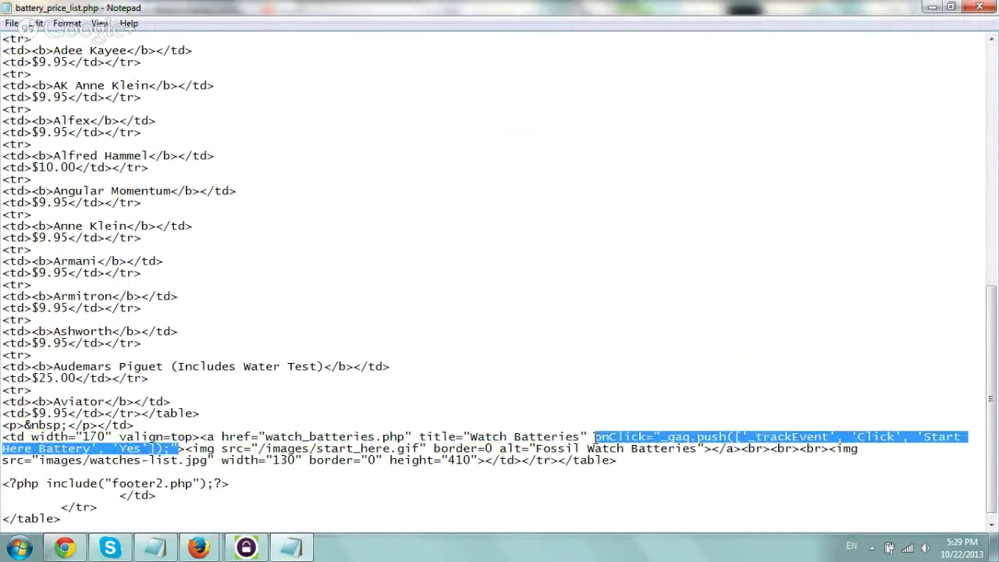
- Close Notepad saving the file for upload, then open the server's battery_price.php for editing
left_click(979, 7)
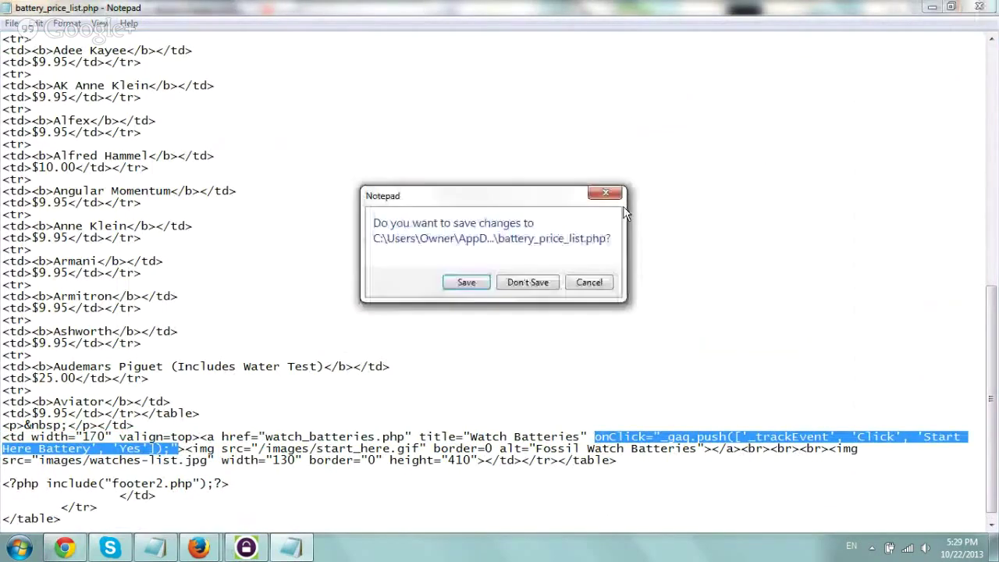
left_click(468, 283)
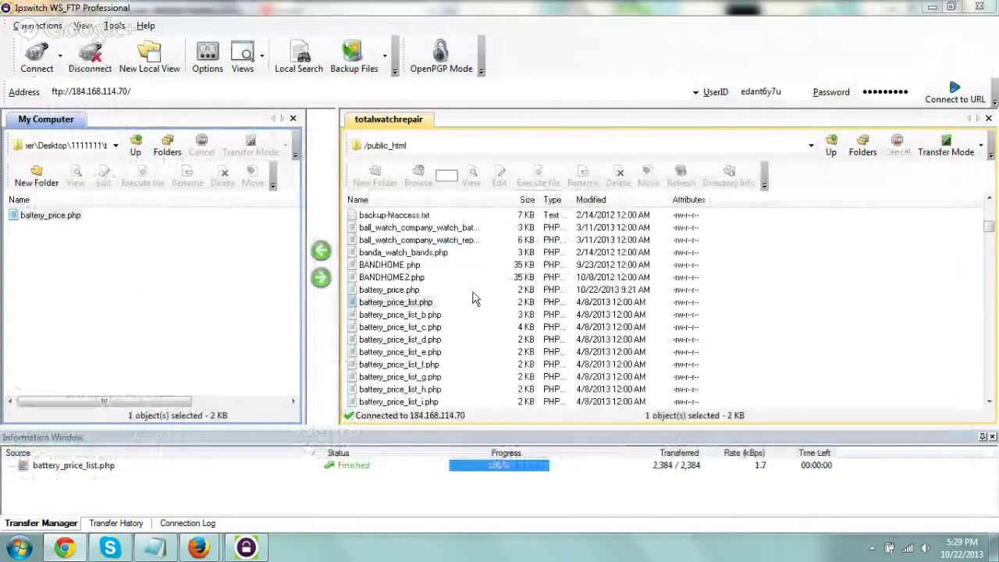
left_click(397, 290)
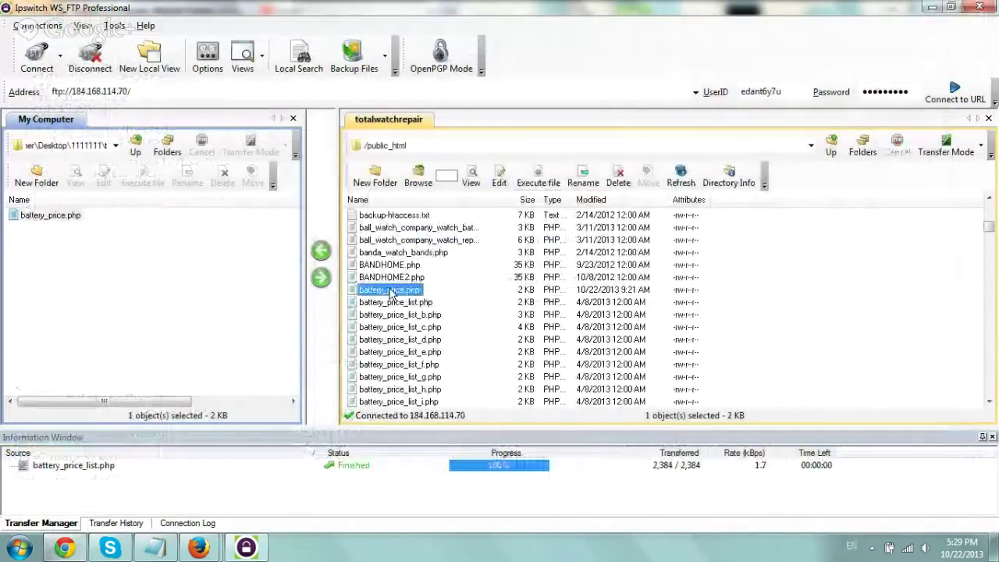
left_click(498, 180)
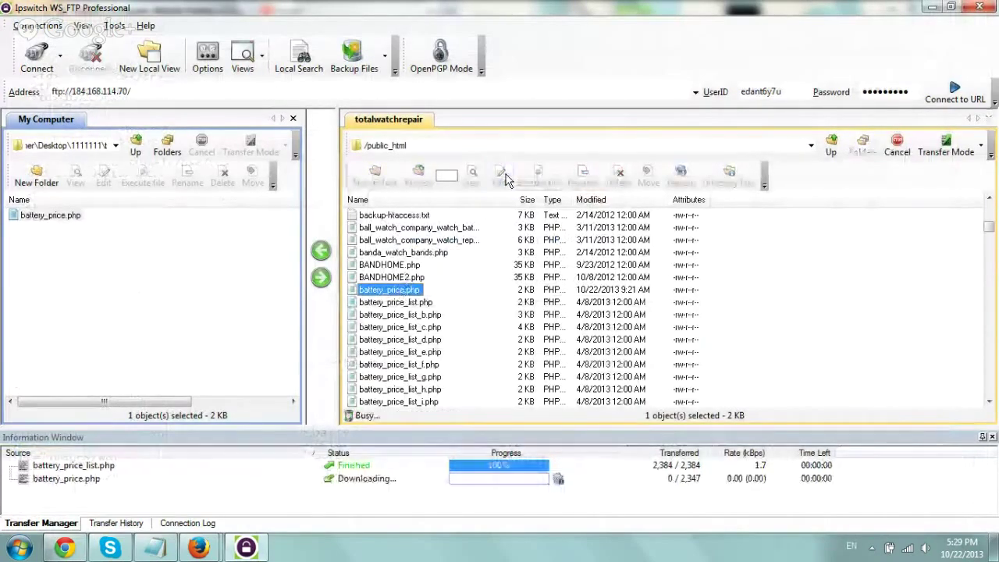
- Paste the _trackEvent onClick code after title="Watch Batteries" in battery_price.php and close Notepad
double_click(568, 212)
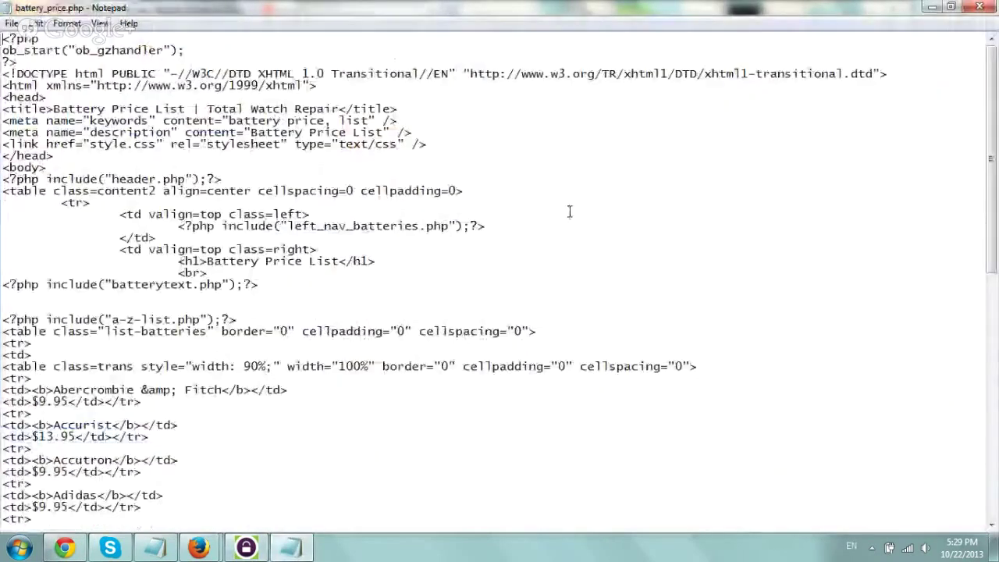
scroll(468, 343, "down", 15)
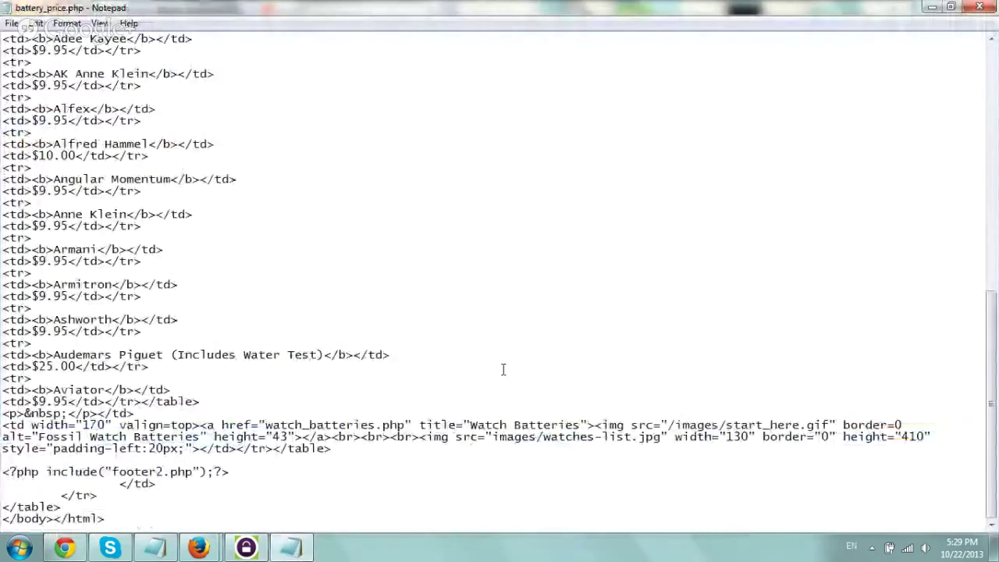
left_click(587, 424)
key("ctrl+v")
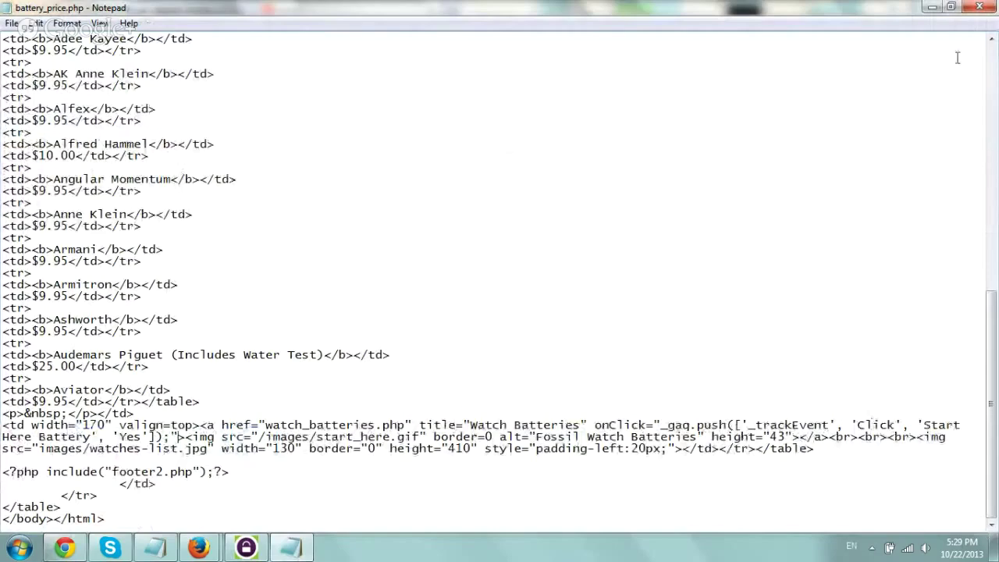
left_click(979, 7)
- Save the upload, close the homepage tab, and reload both Battery Price List pages with F5
left_click(467, 281)
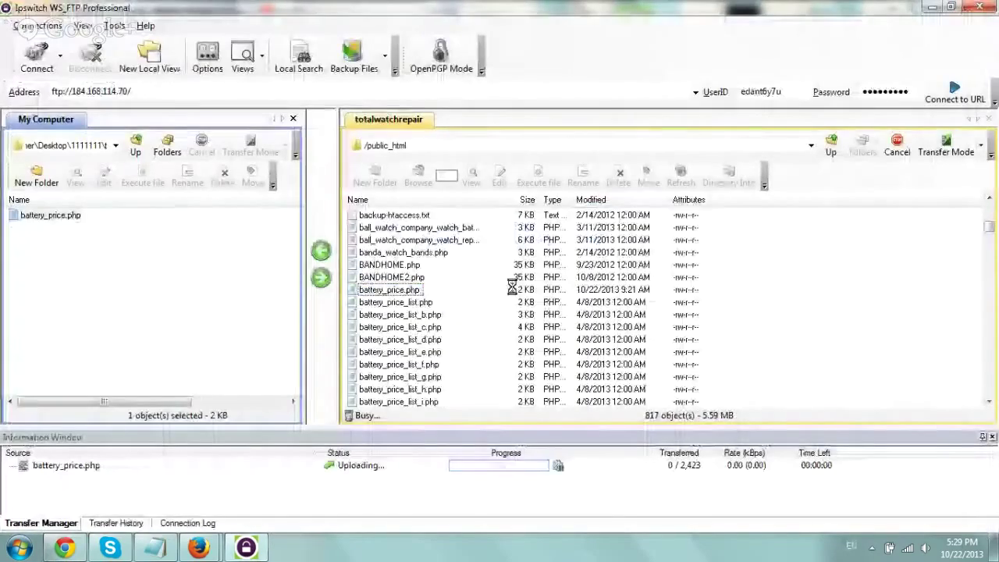
key("alt+Tab")
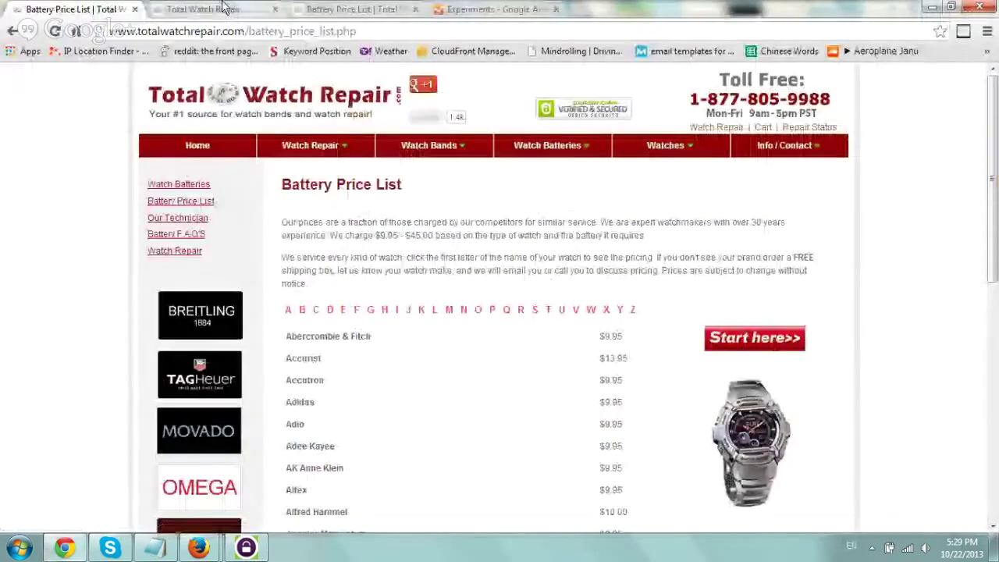
left_click(181, 8)
left_click(274, 9)
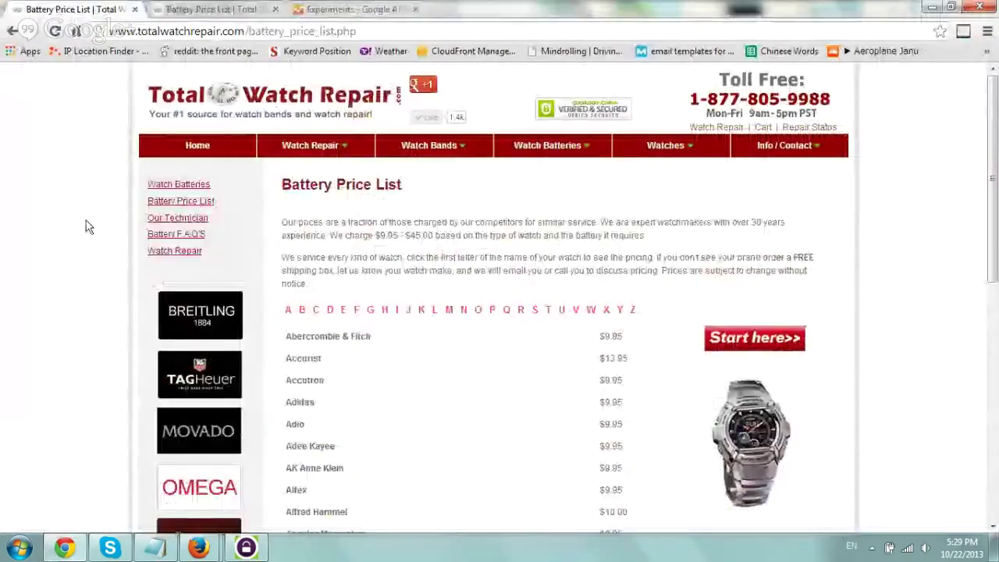
key("F5")
left_click(213, 8)
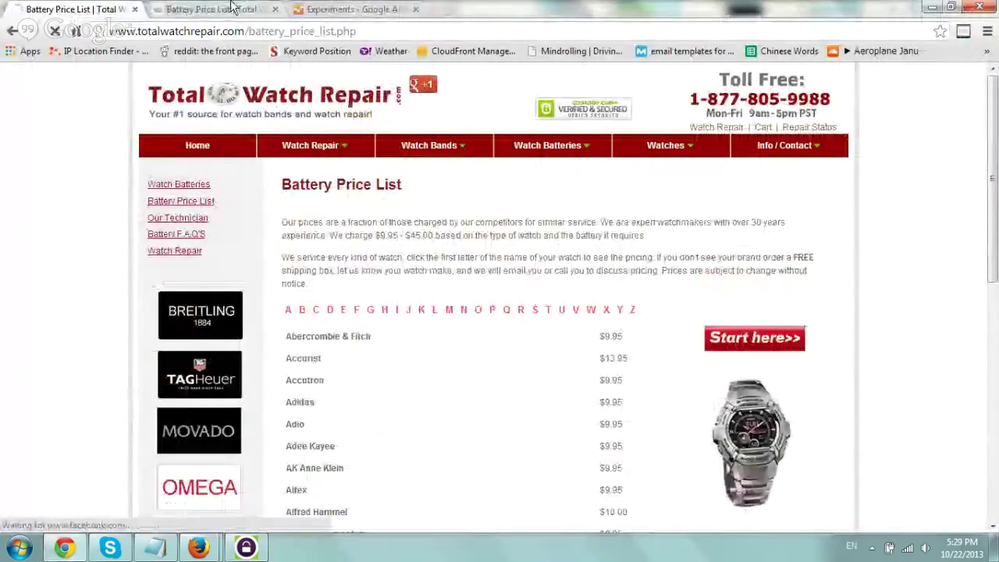
key("F5")
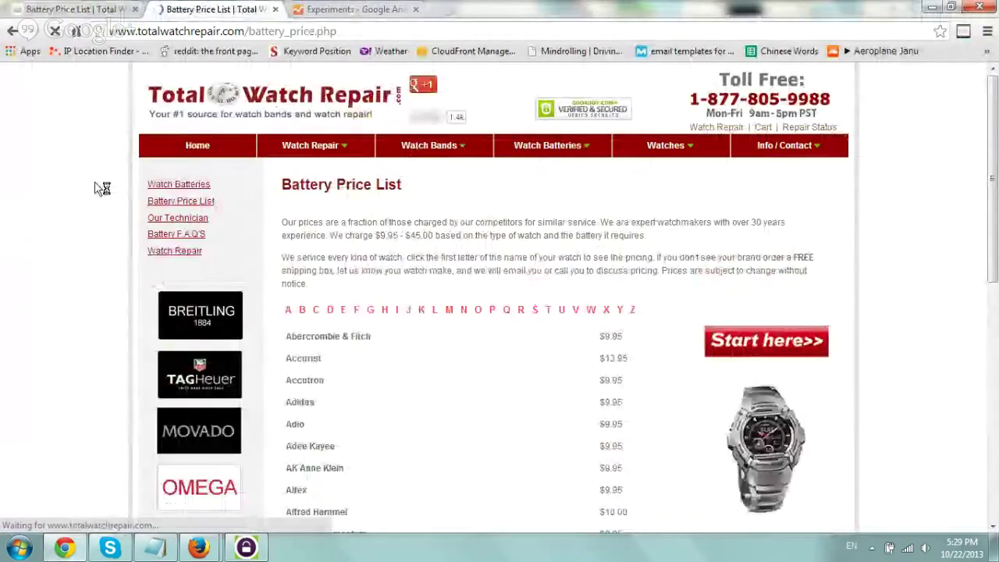
left_click(86, 9)
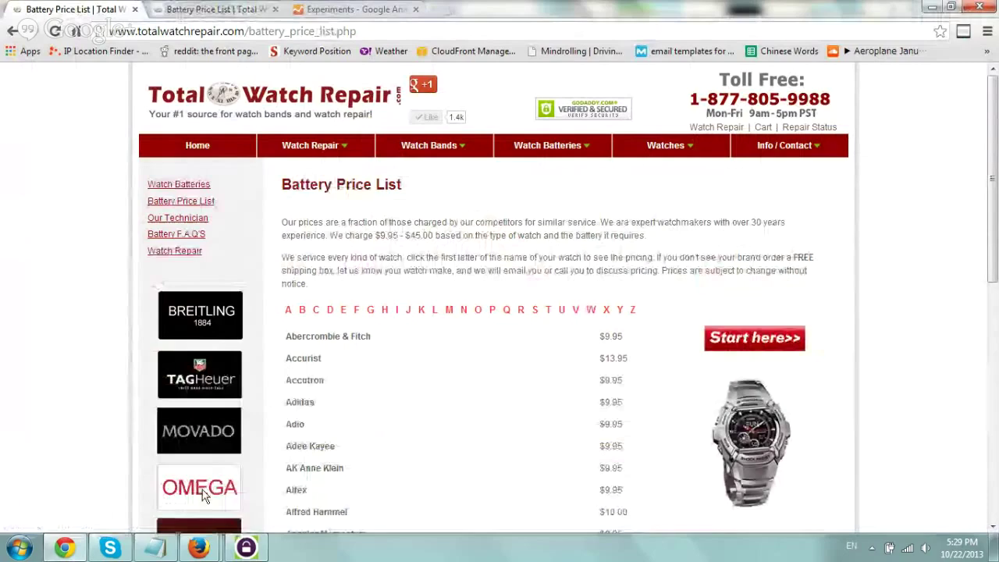
- Check the live Hangouts broadcast, then return to Chrome's Google Analytics Experiments tab
mouse_move(204, 551)
left_click(161, 479)
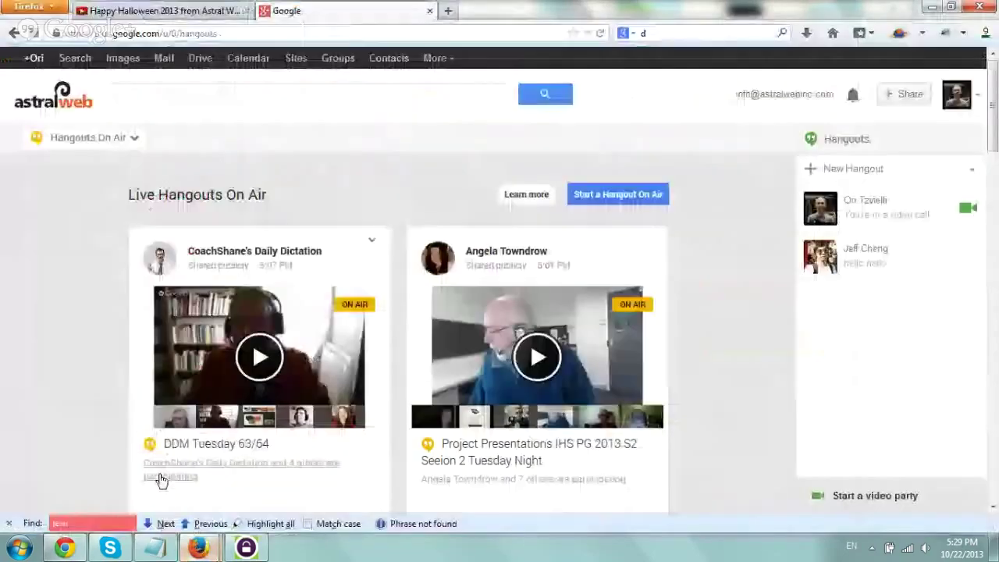
left_click(248, 477)
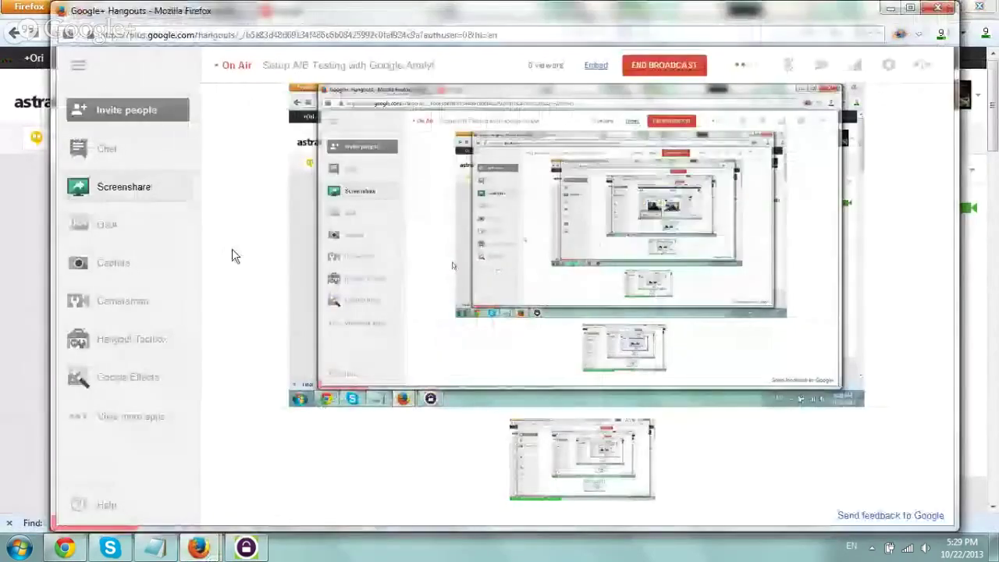
left_click(168, 491)
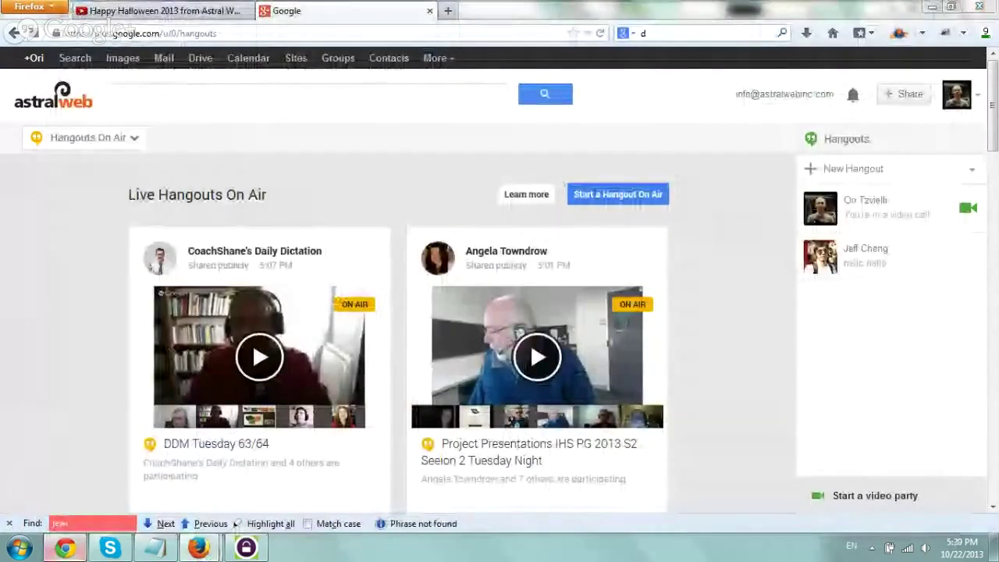
left_click(64, 548)
left_click(353, 9)
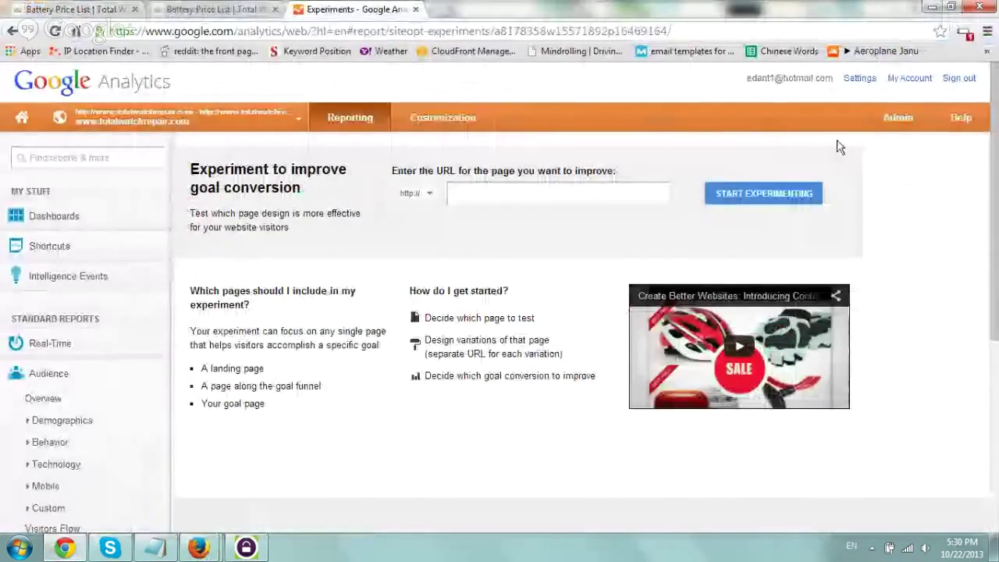
- From Admin > Goals, start a goal named 'Battery Start Here Clicked On' with the Event type
left_click(905, 120)
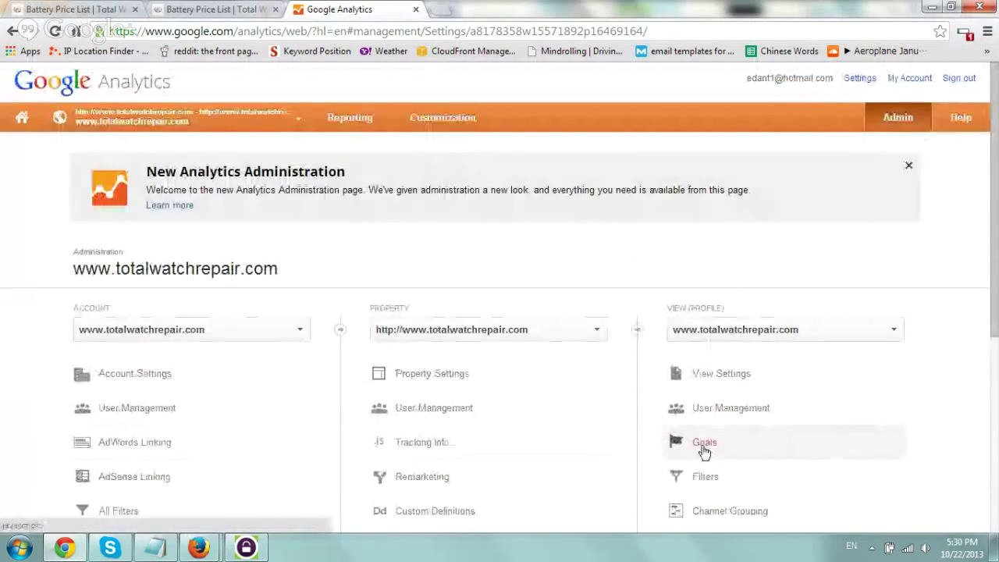
left_click(707, 451)
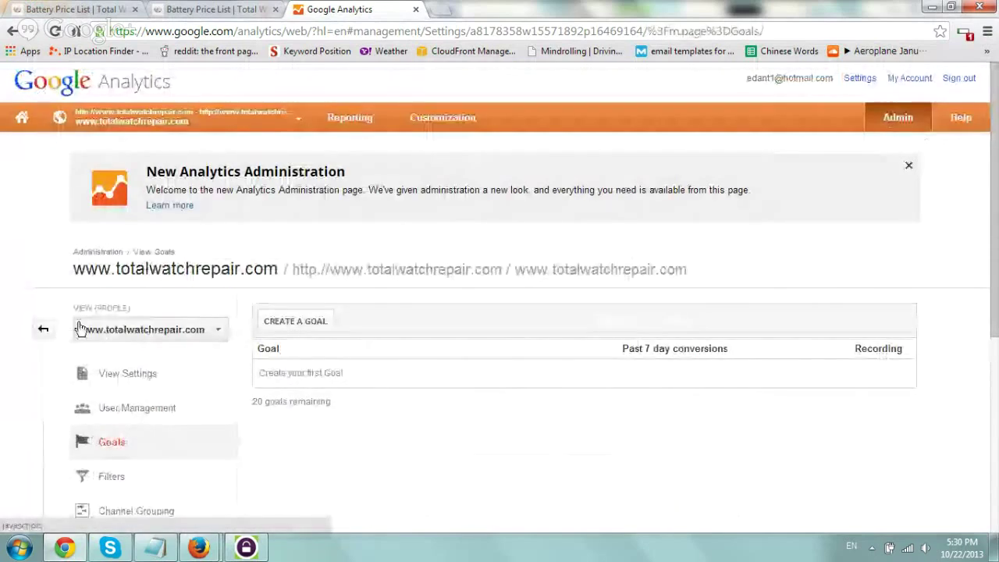
left_click(307, 322)
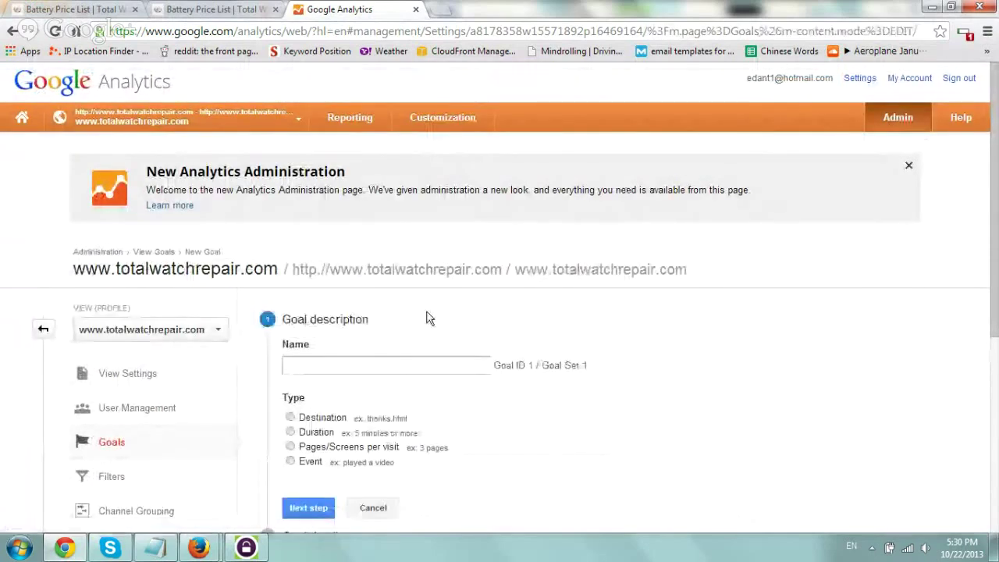
left_click(402, 371)
type("B")
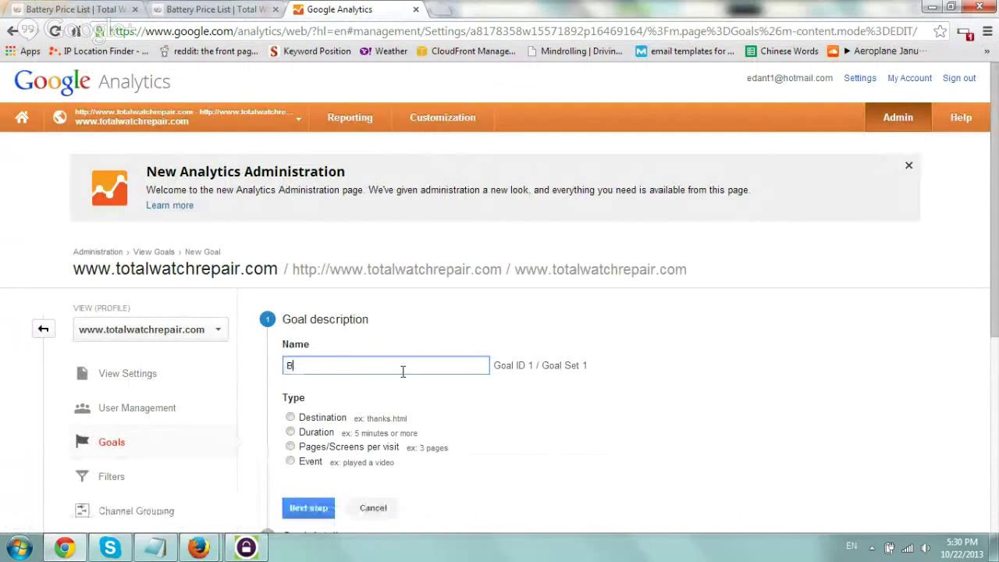
type("attery Start Here Clicked On")
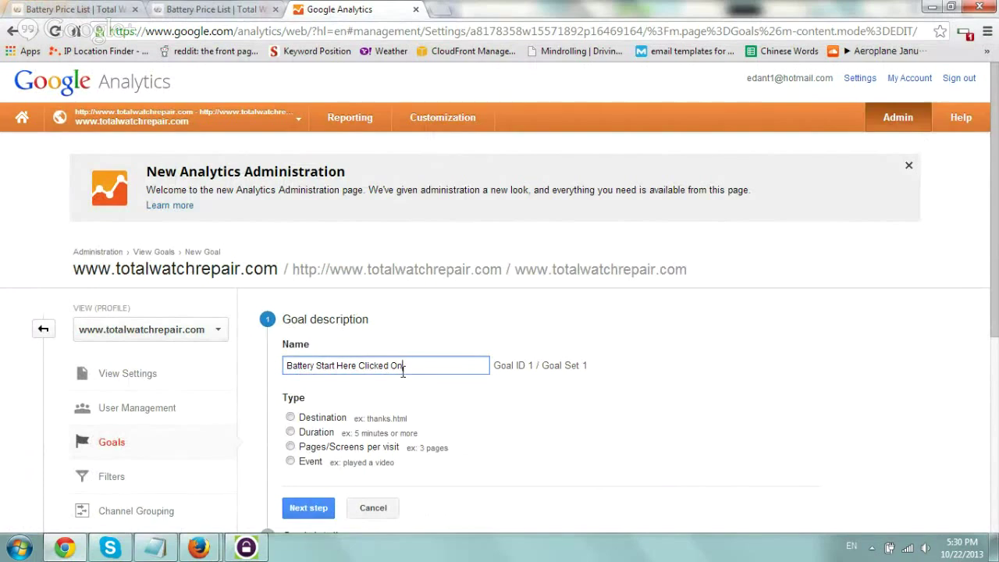
left_click(289, 460)
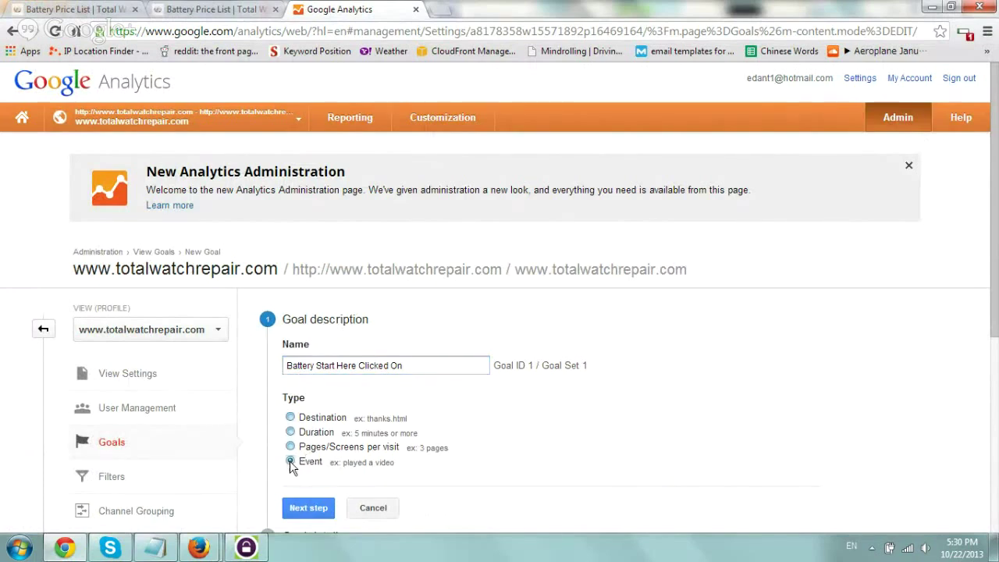
- In the goal details, paste 'Click' from the tracking snippet as the event Category
left_click(314, 507)
scroll(604, 385, "down", 1)
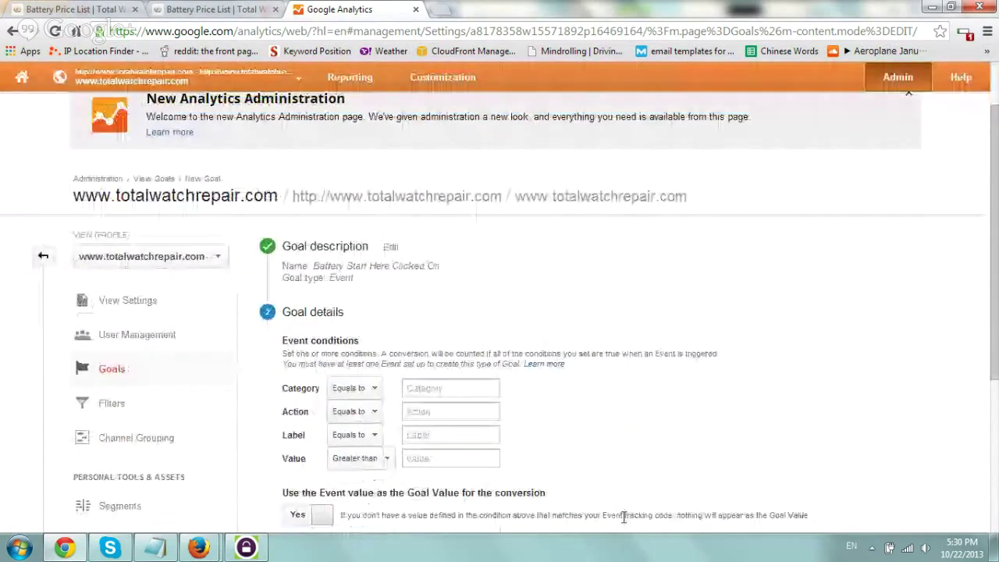
scroll(537, 327, "down", 1)
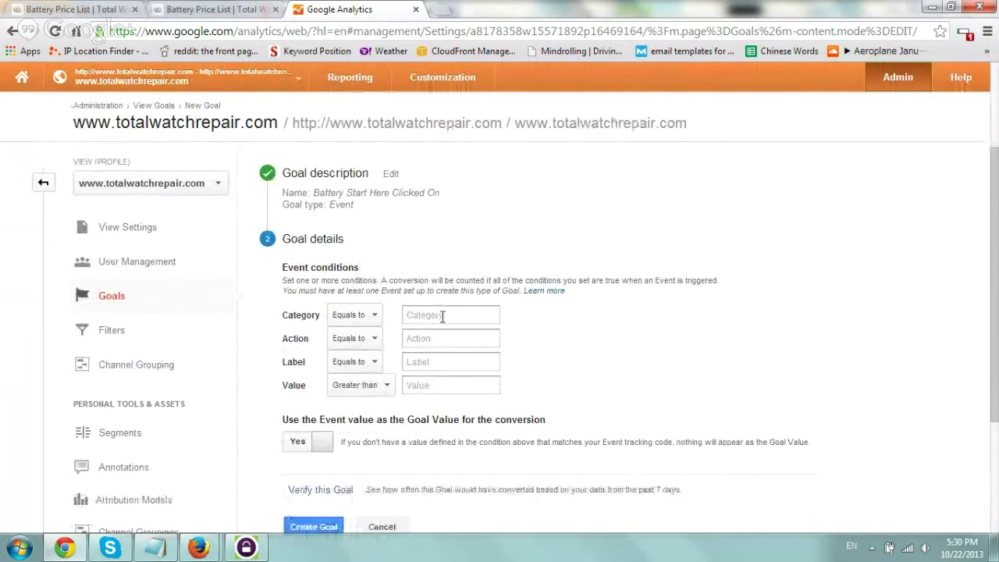
left_click(291, 30)
type("onClick=\"_gaq.push(['_trackEvent', 'Click', 'Start Here Battery', 'Yes']);\"")
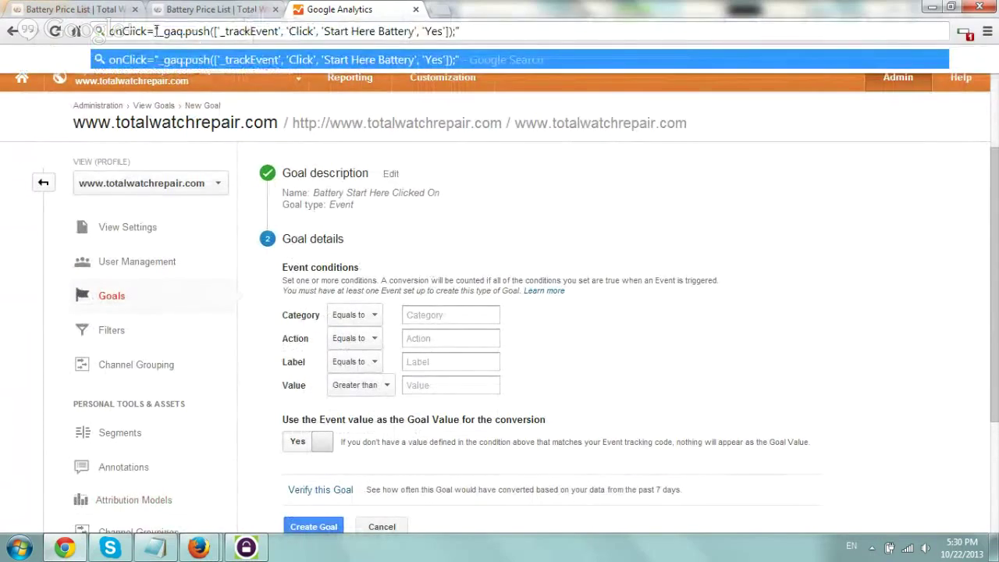
left_click_drag(111, 31, 310, 31)
left_click(257, 31)
key("ctrl+c")
left_click(434, 314)
key("ctrl+v")
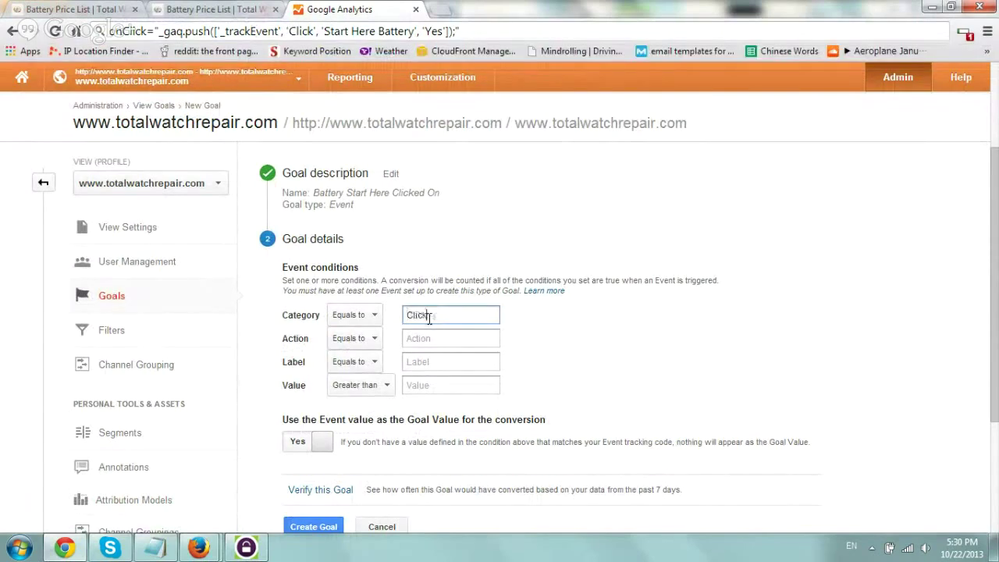
- Copy 'Start Here Battery' from the snippet into the event Action field
key("alt+Tab")
left_click(330, 35)
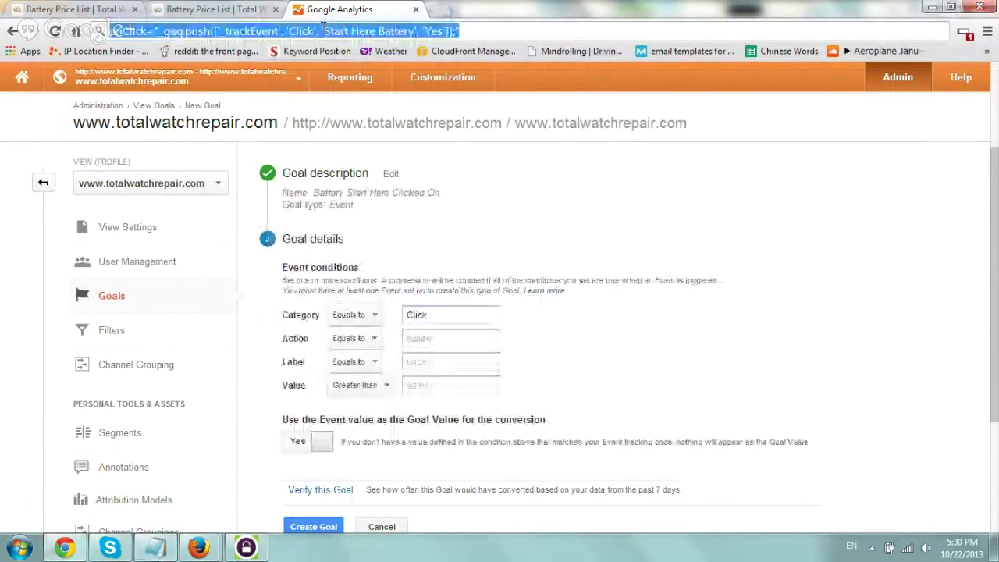
left_click_drag(324, 32, 415, 31)
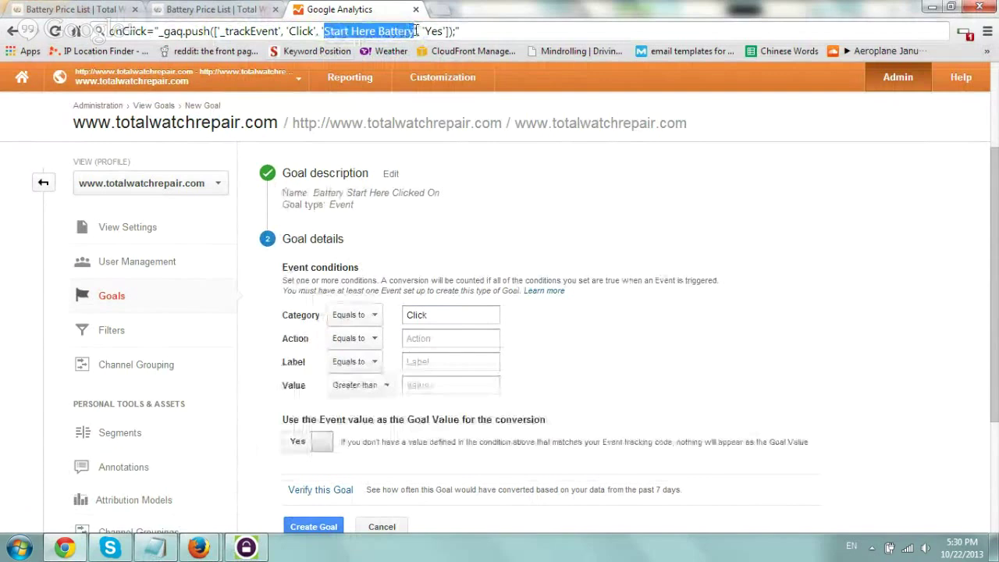
key("ctrl+c")
left_click(450, 338)
key("ctrl+v")
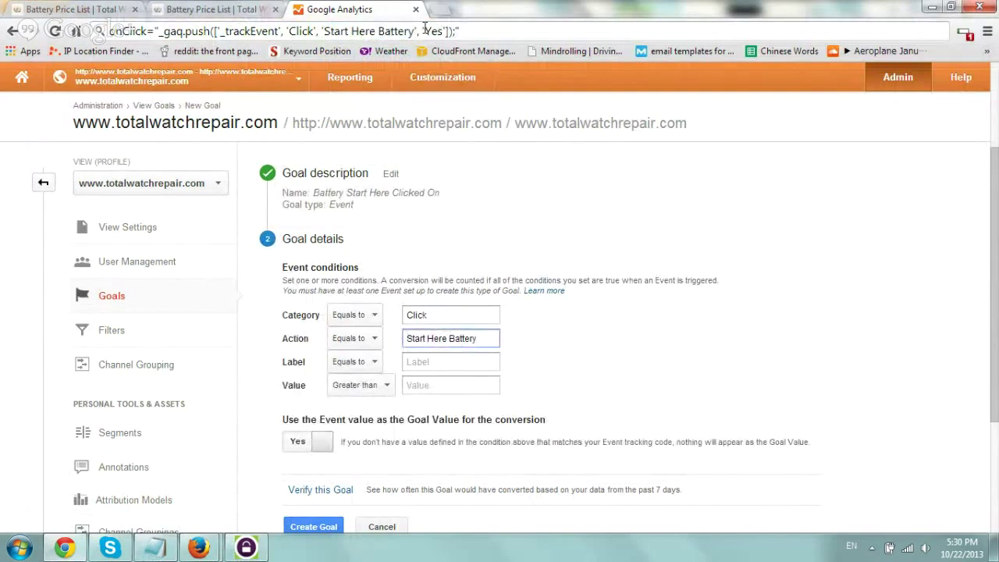
left_click(540, 351)
- Verify the goal's past conversions, save the goal, and switch to Reporting
scroll(406, 249, "down", 1)
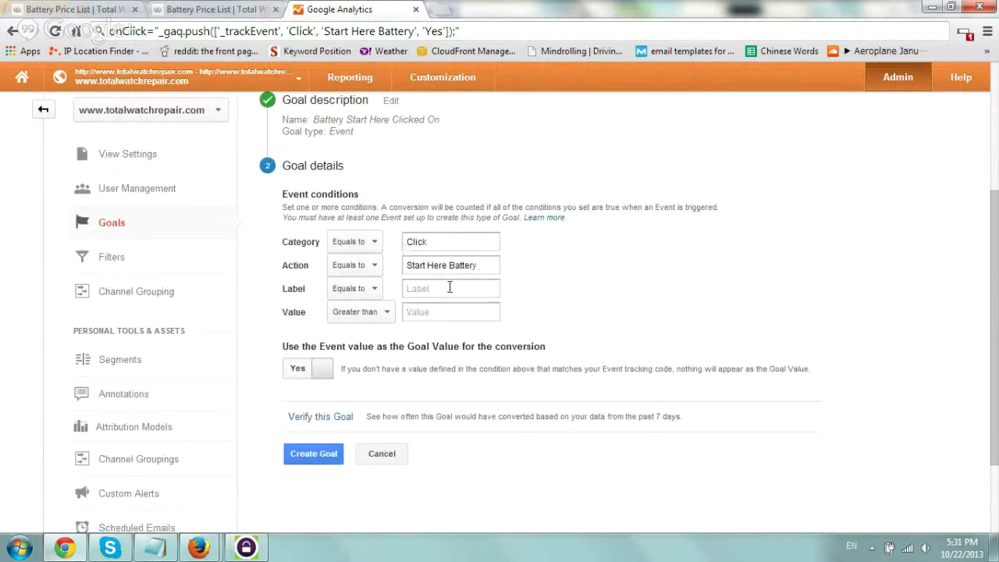
scroll(559, 283, "down", 1)
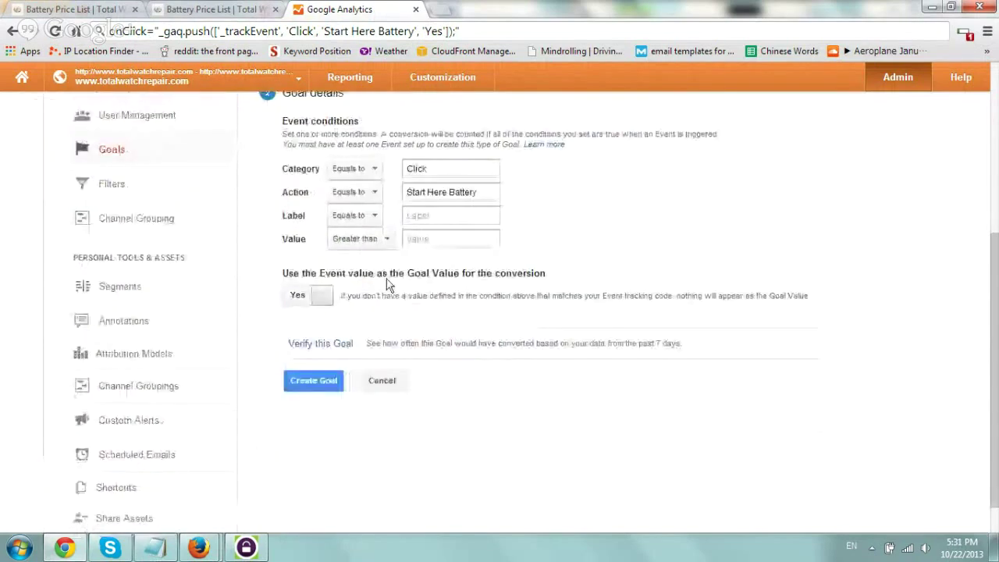
left_click_drag(299, 274, 544, 281)
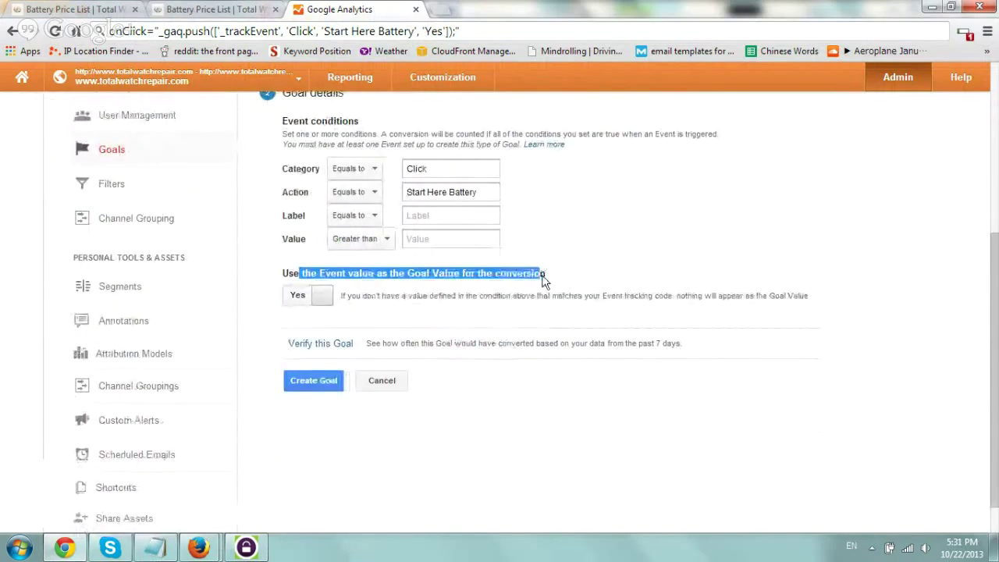
left_click(331, 347)
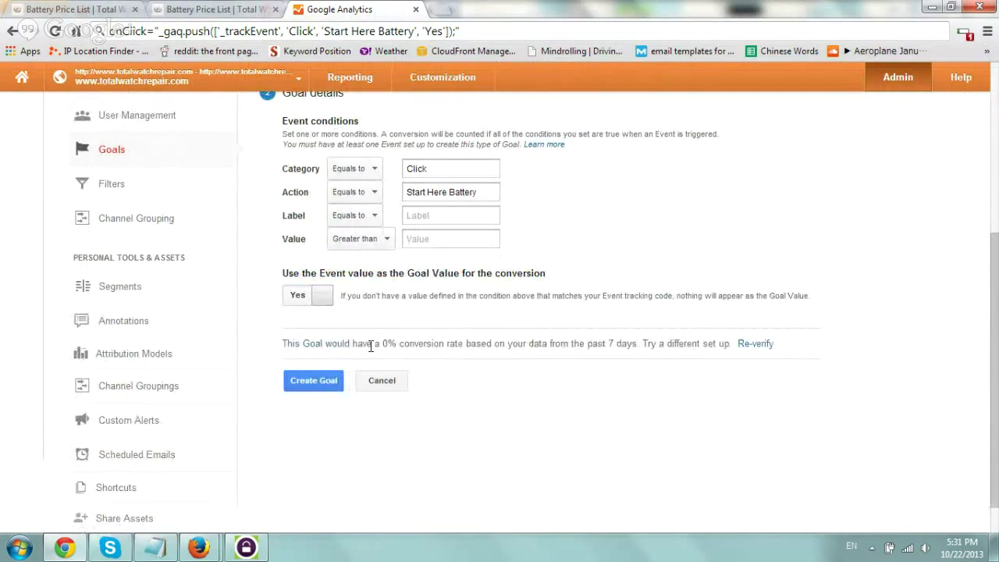
left_click_drag(328, 344, 694, 348)
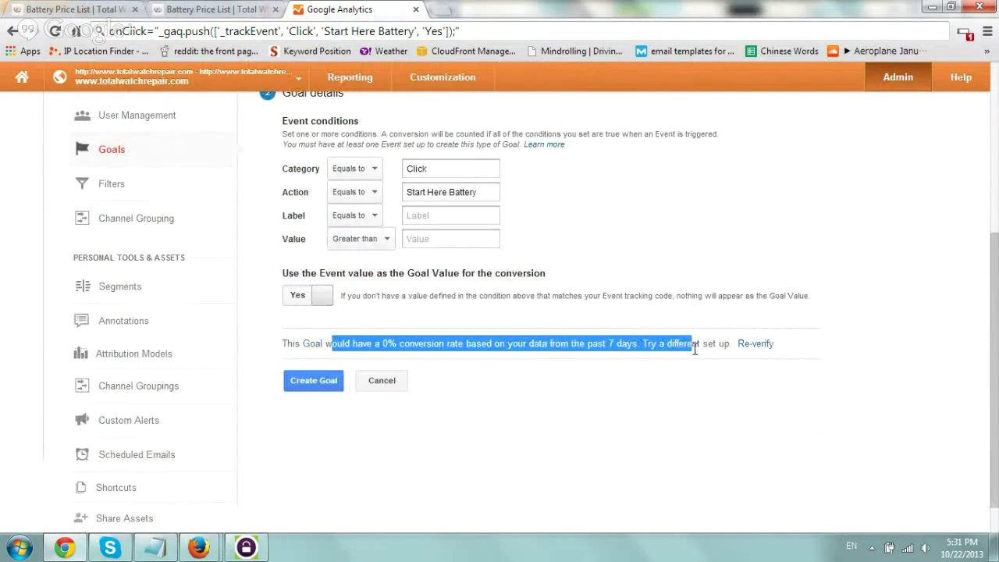
left_click(694, 349)
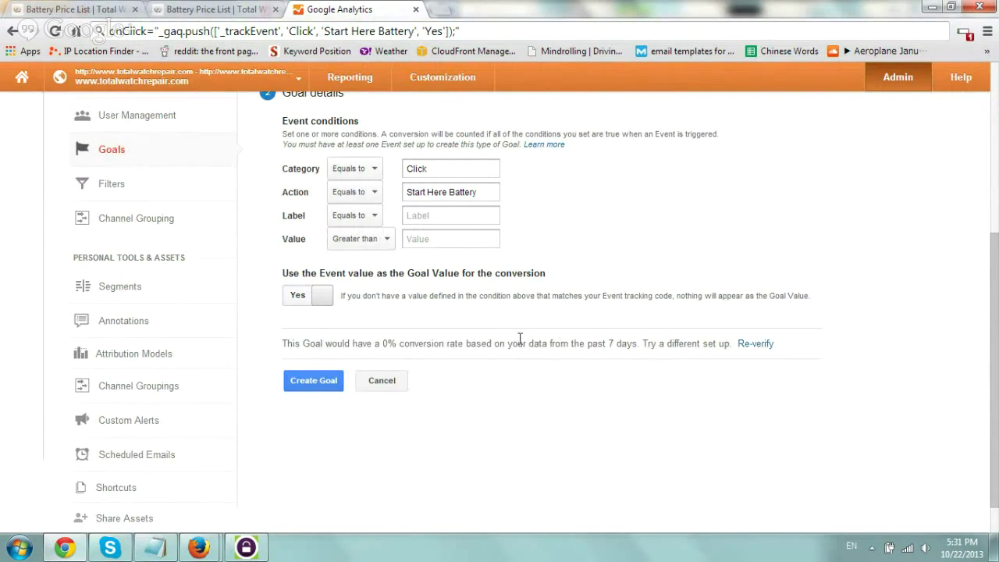
left_click(312, 381)
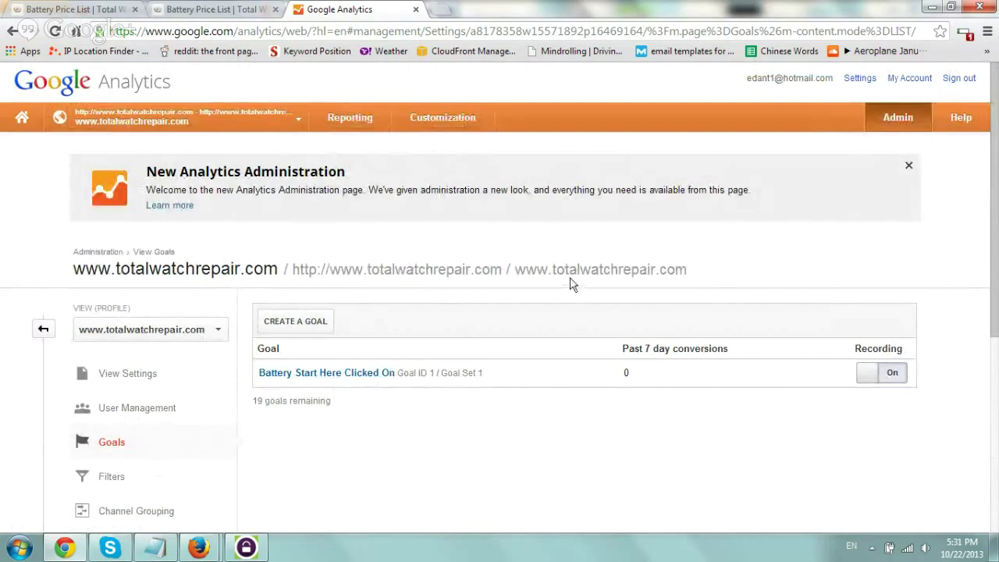
left_click(350, 117)
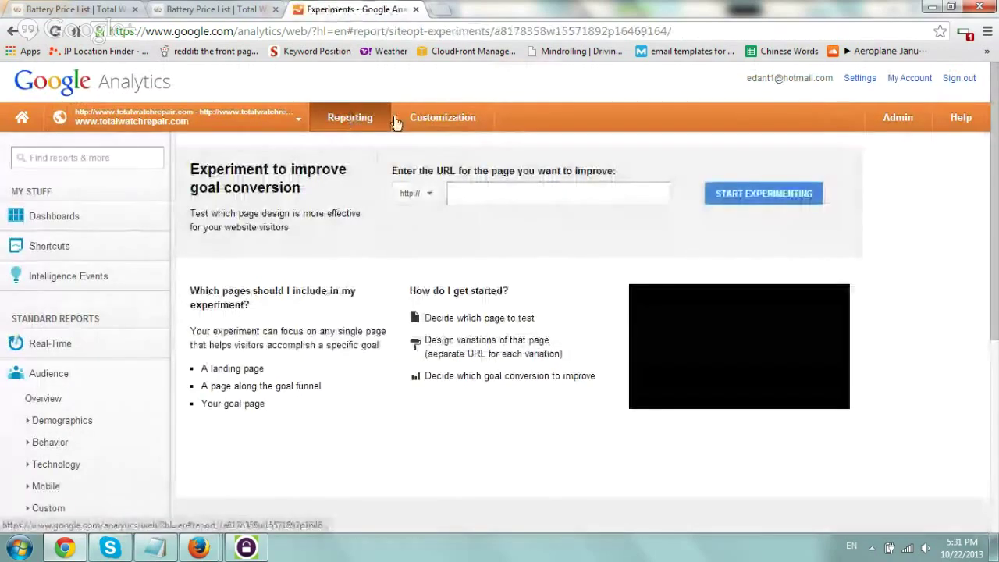
scroll(234, 312, "down", 1)
left_click(67, 375)
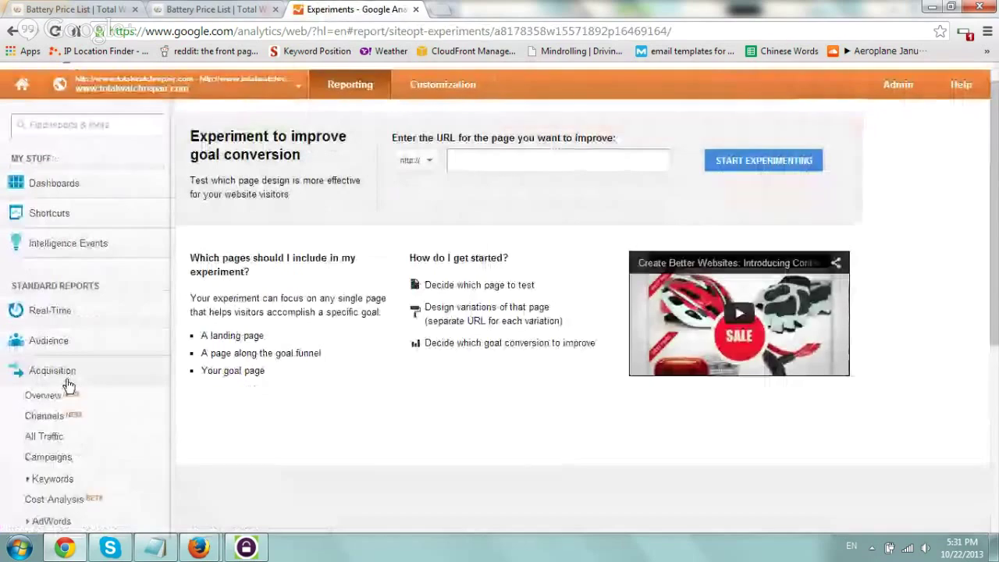
left_click(68, 375)
scroll(117, 394, "down", 2)
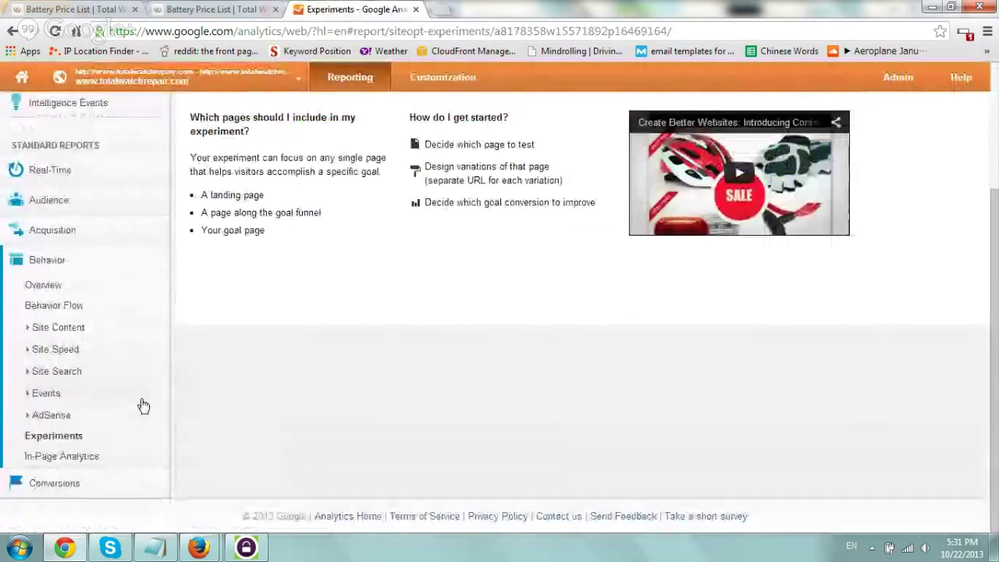
scroll(290, 323, "up", 3)
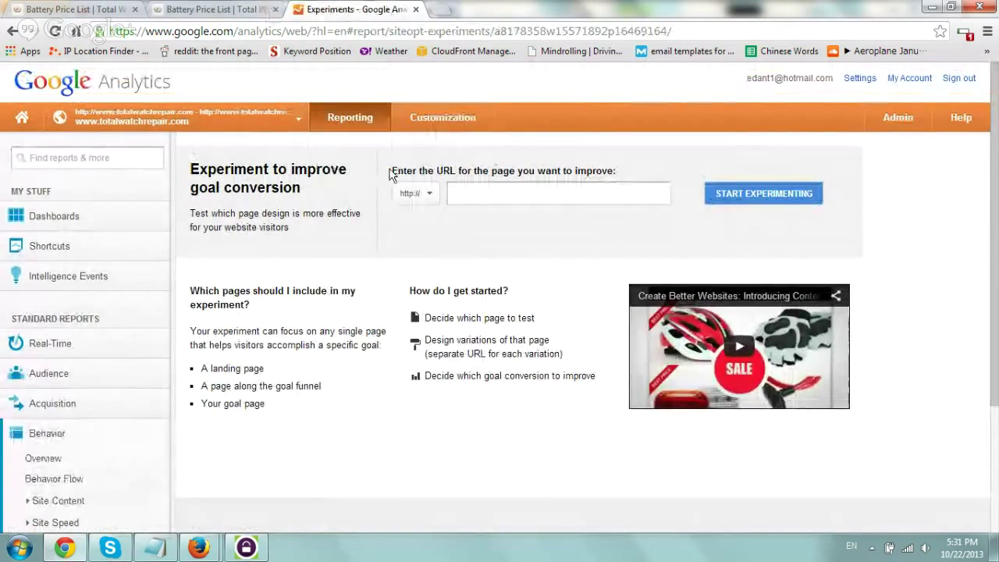
left_click_drag(492, 170, 619, 170)
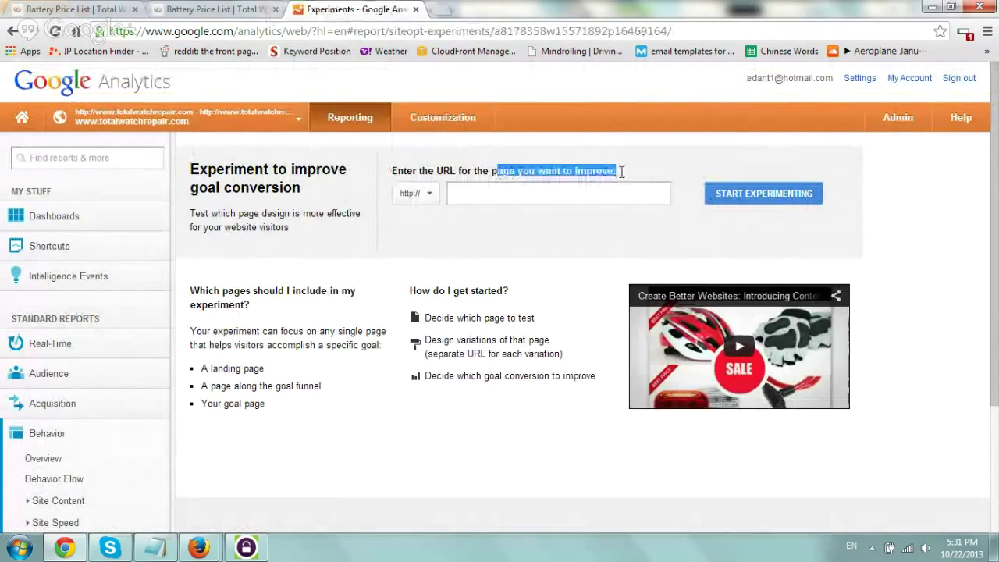
left_click(167, 11)
left_click(194, 31)
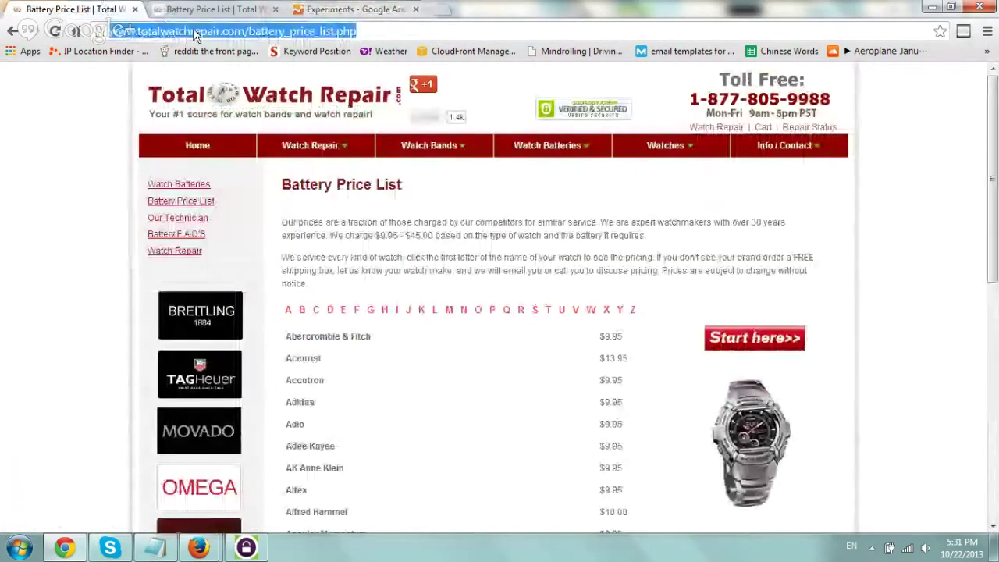
key("ctrl+Tab")
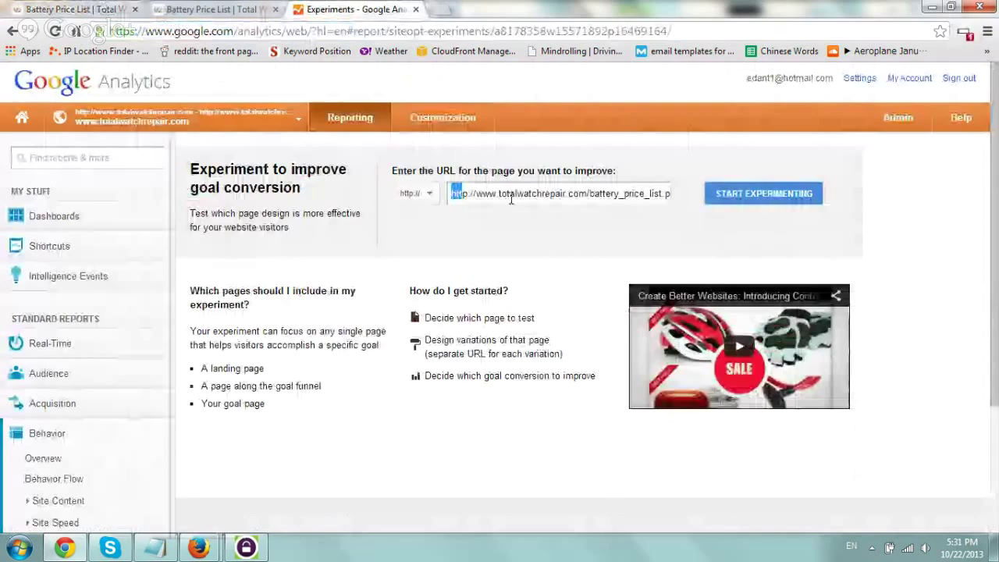
key("Delete")
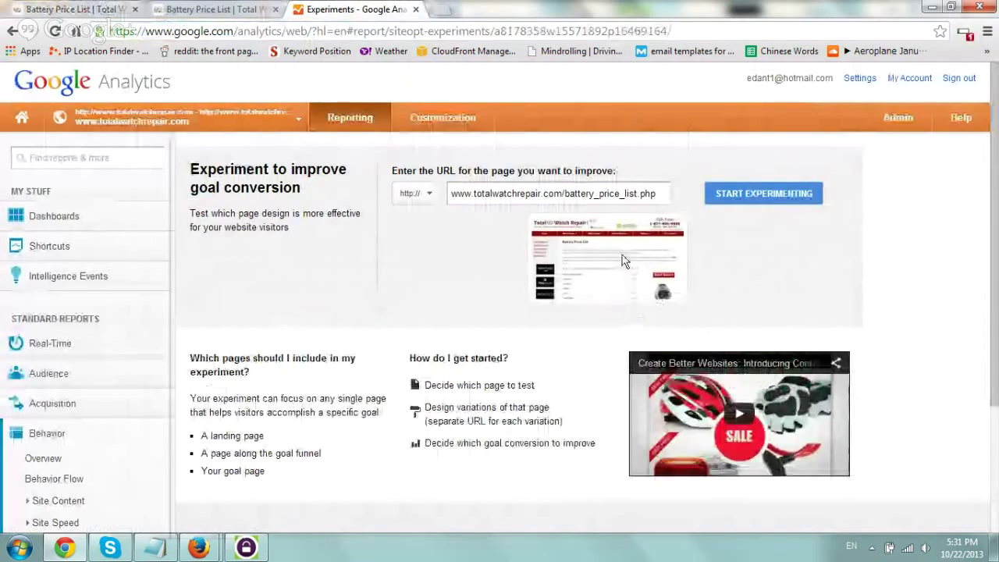
left_click(761, 198)
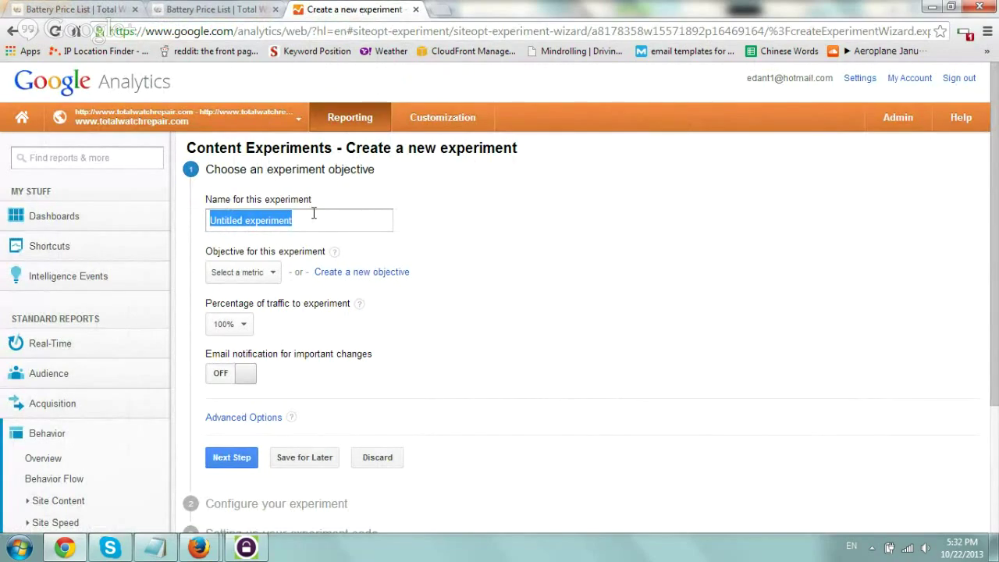
- Name the experiment 'Battery Price List Get Start Here Clicks' with Goal 1 'Battery Start Here Clicked On' as objective
type("Battery P")
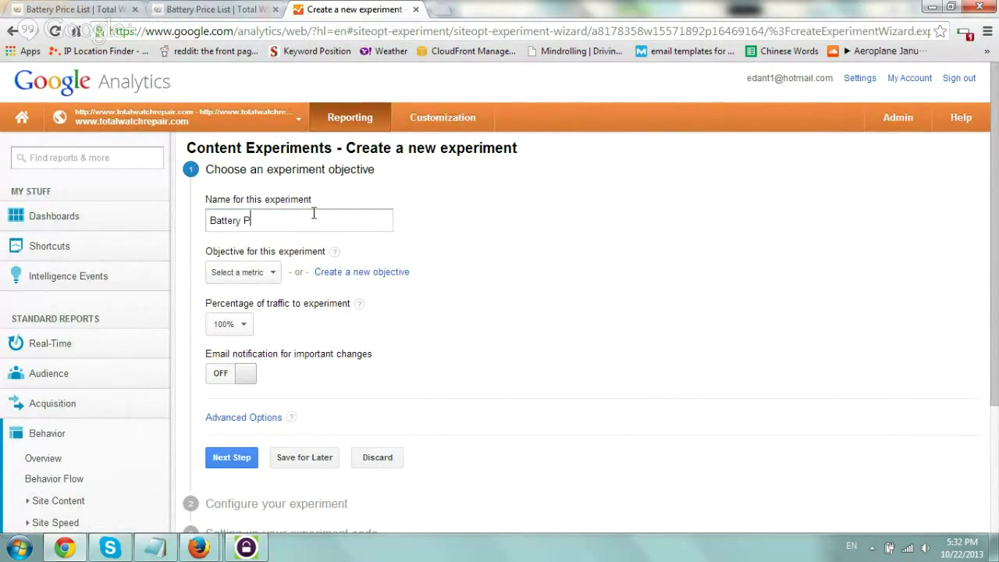
type("rice List Get Start Here Clicks")
left_click_drag(206, 251, 320, 251)
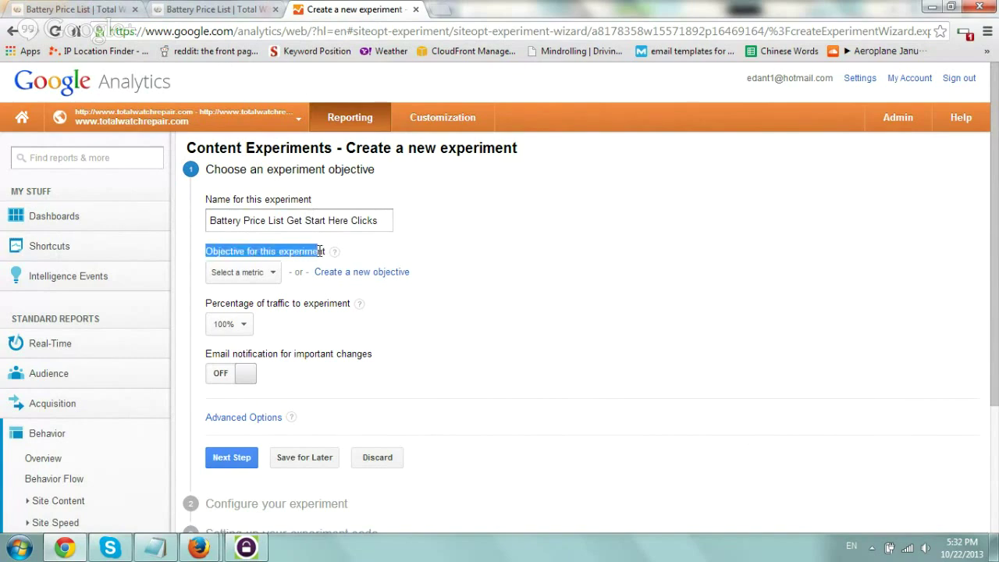
left_click(273, 272)
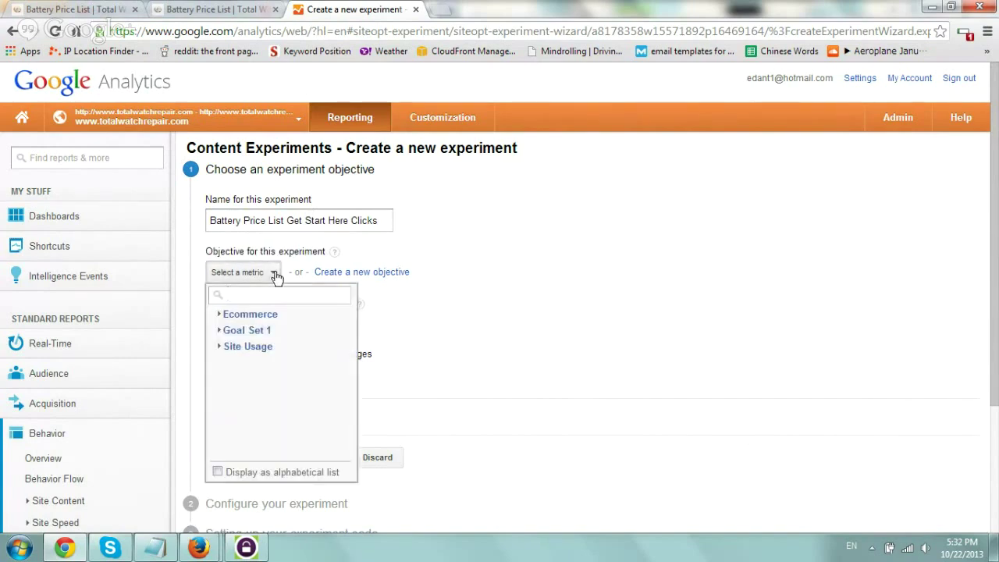
left_click(252, 330)
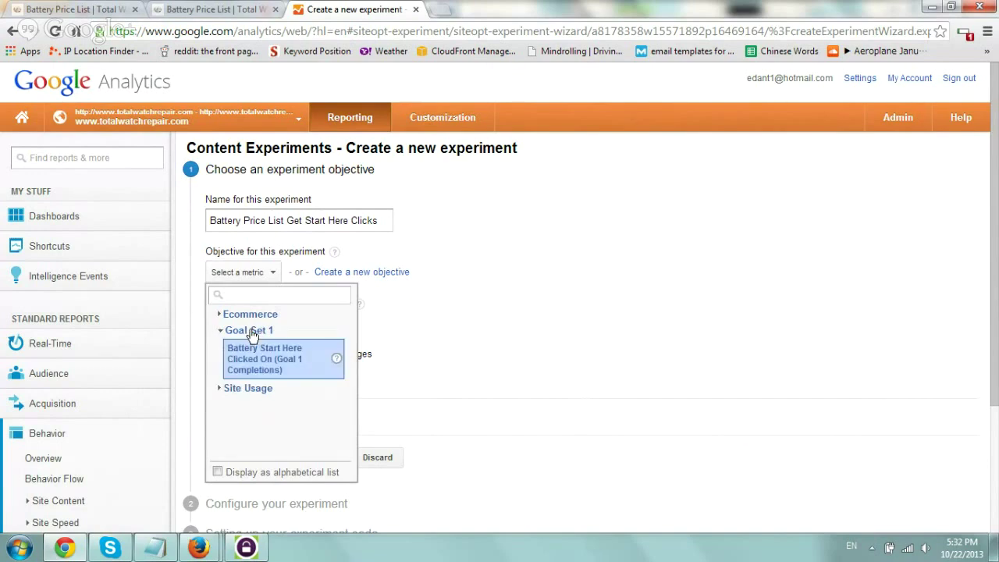
left_click(311, 371)
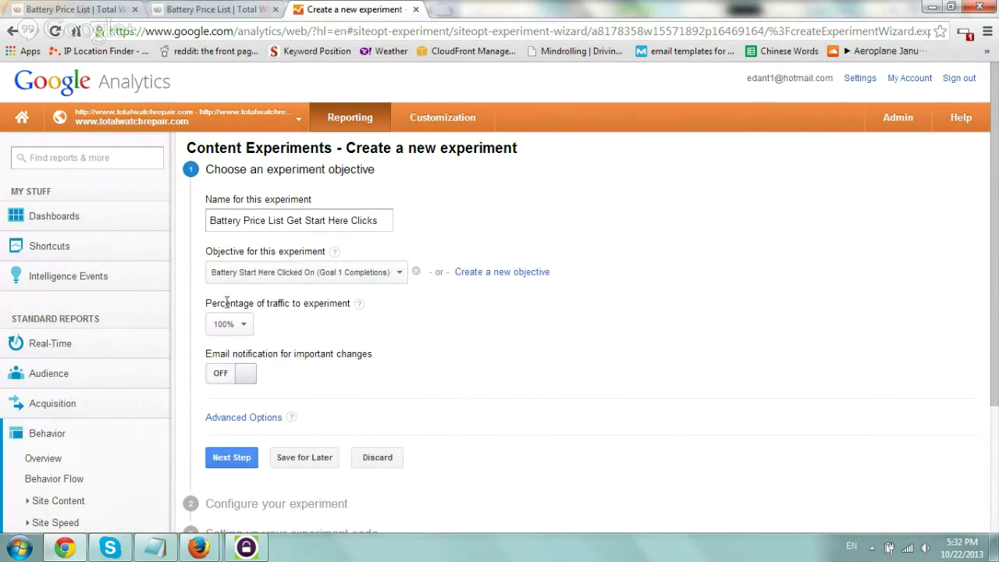
- Turn on email notifications for important changes to the experiment
left_click_drag(206, 302, 350, 304)
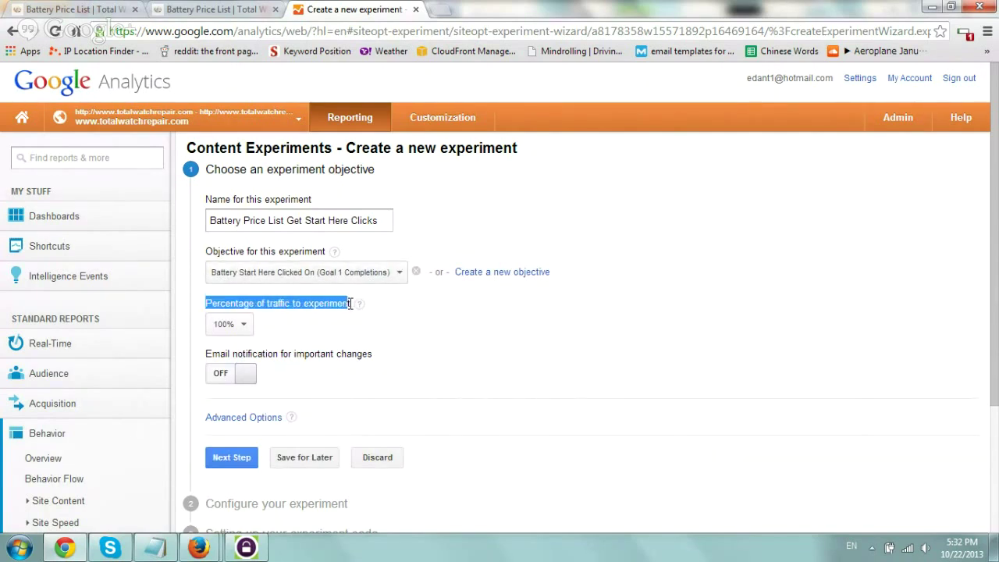
left_click(336, 322)
left_click(248, 374)
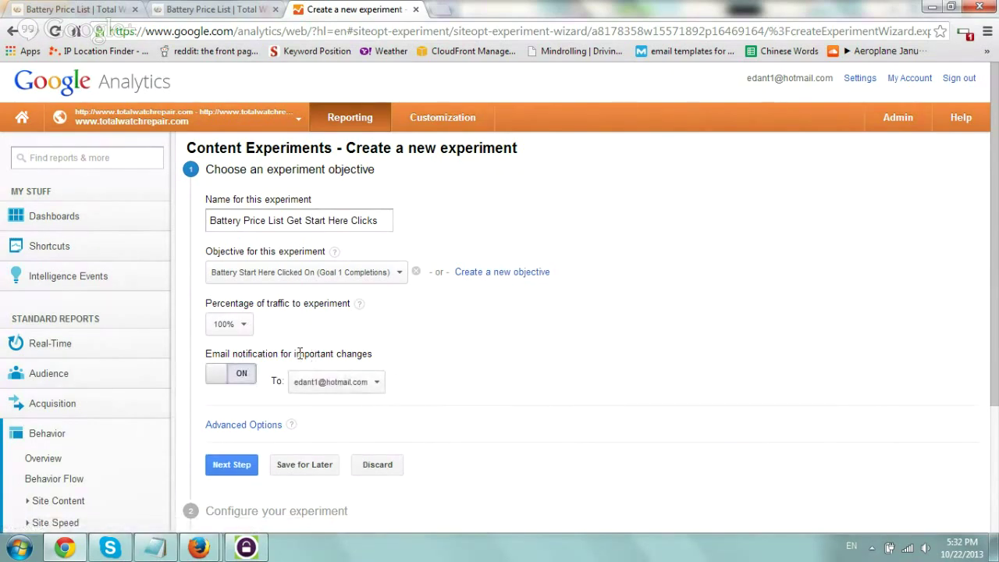
left_click_drag(299, 353, 383, 357)
left_click(383, 356)
- In Advanced Options, keep a 2-week minimum run and 95% confidence, then submit the objective step
scroll(426, 351, "down", 1)
left_click(275, 352)
scroll(492, 315, "down", 2)
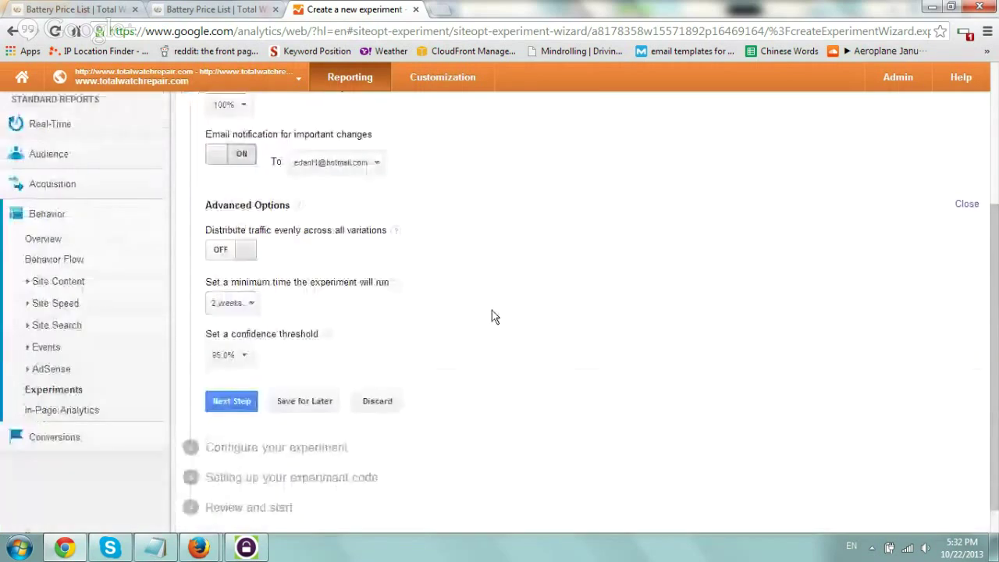
left_click_drag(217, 229, 282, 230)
left_click(309, 237)
left_click_drag(227, 281, 364, 282)
left_click(288, 312)
left_click(249, 305)
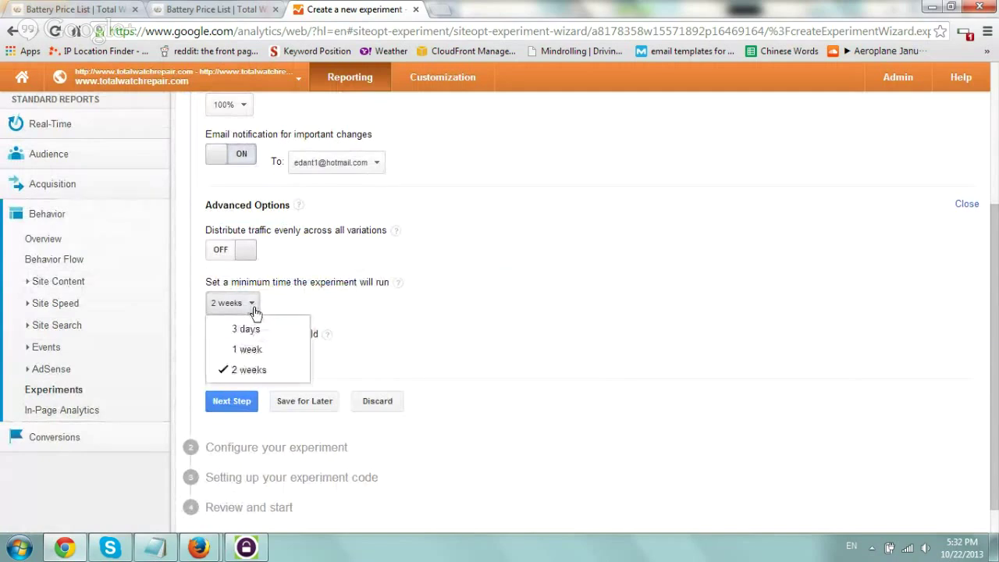
left_click(304, 308)
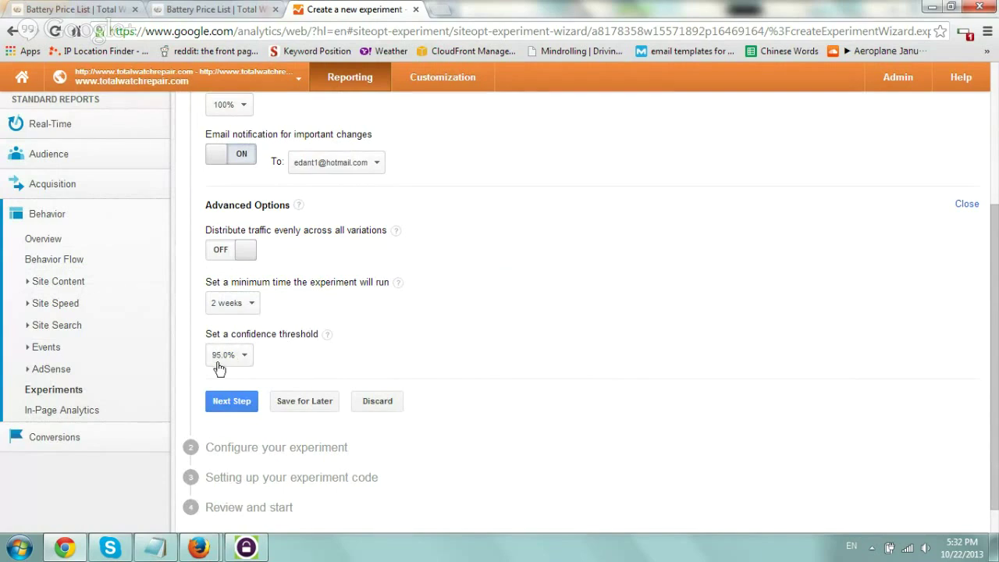
left_click(234, 402)
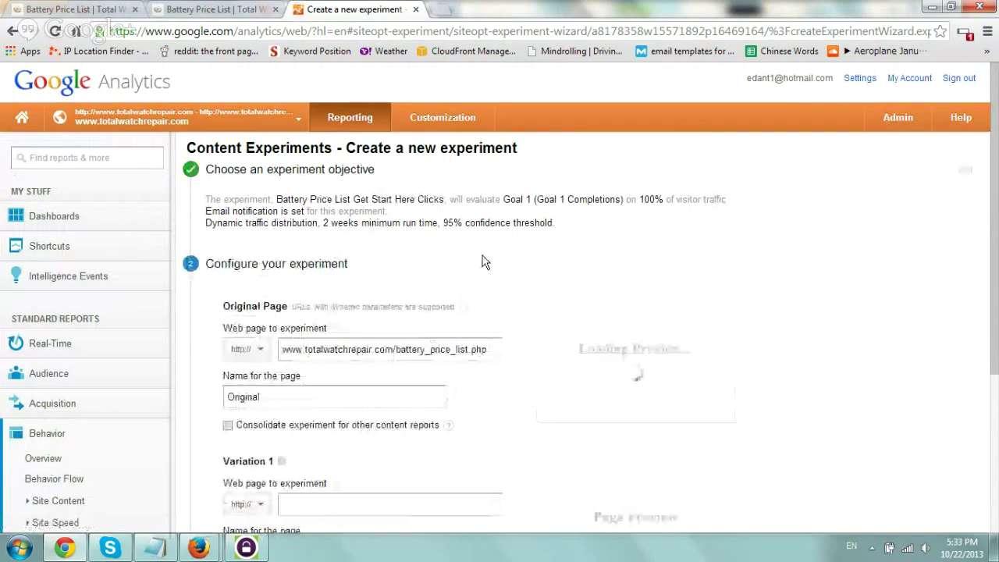
scroll(482, 262, "down", 1)
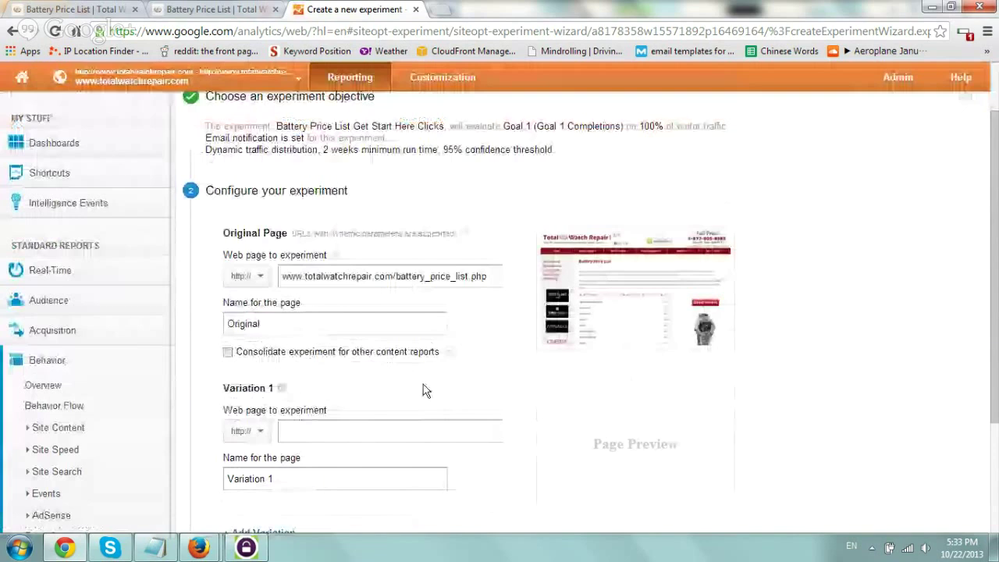
left_click(426, 431)
type("http://www.totalwatchrepair.com/battery_price.php")
key("shift+Right")
key("shift+Right")
key("shift+Right")
key("shift+Right")
key("shift+Right")
key("shift+Right")
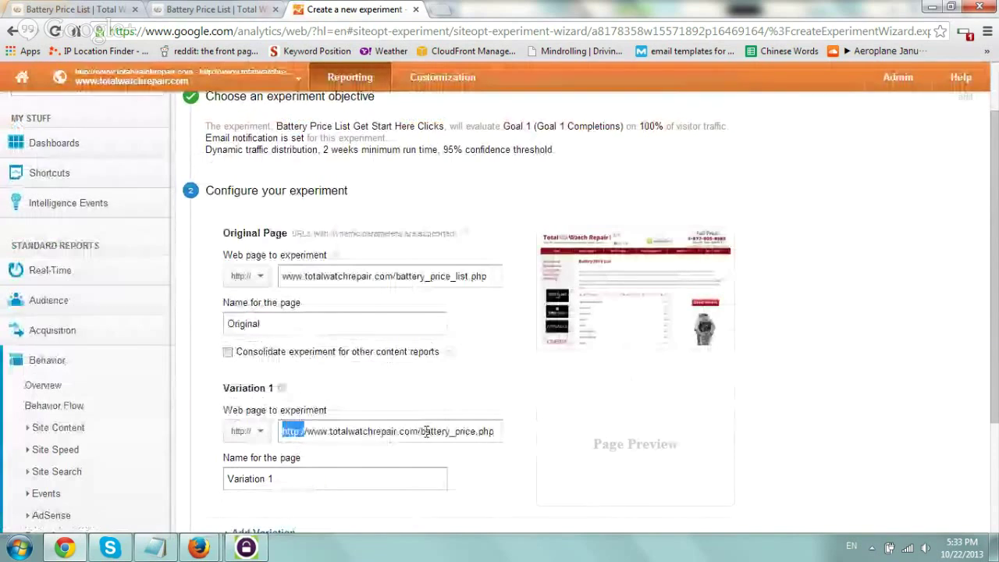
key("Delete")
- Name the variation 'Variation 1 - Larger Button' and confirm the original and variation pages
scroll(261, 398, "down", 1)
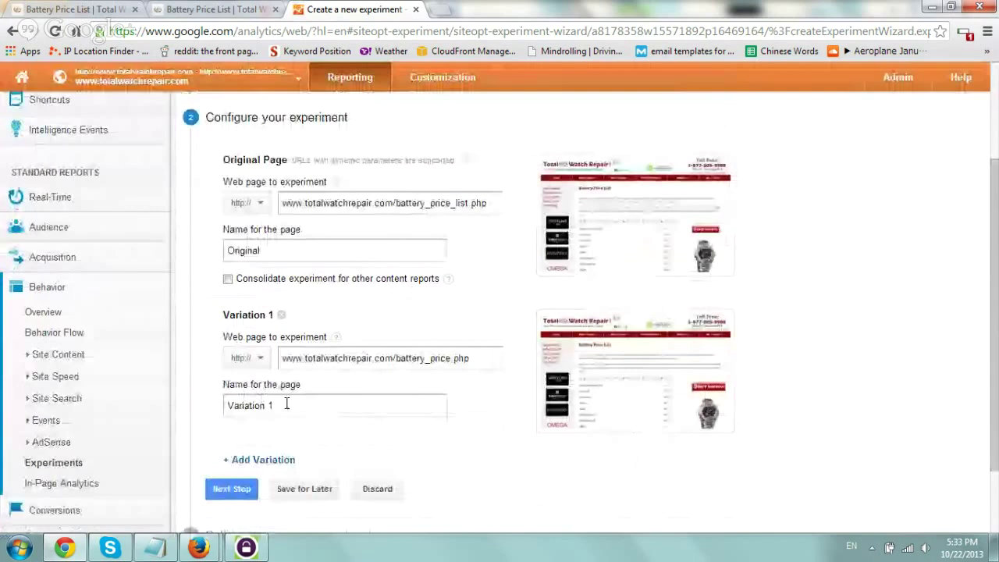
left_click(287, 404)
type("- Large")
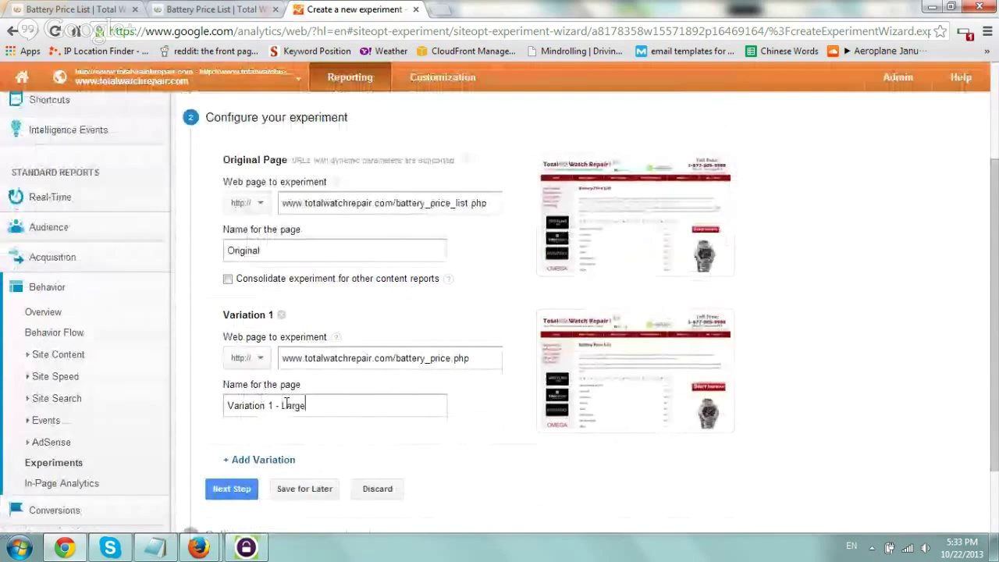
type("r Button")
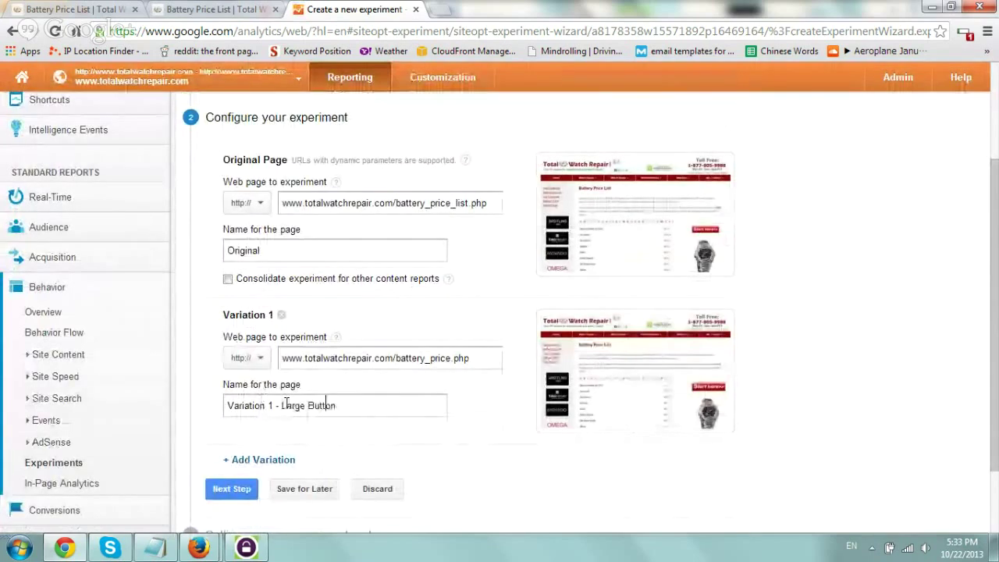
key("Left")
key("Left")
key("Left")
key("Left")
key("Left")
key("Left")
key("Left")
type("r")
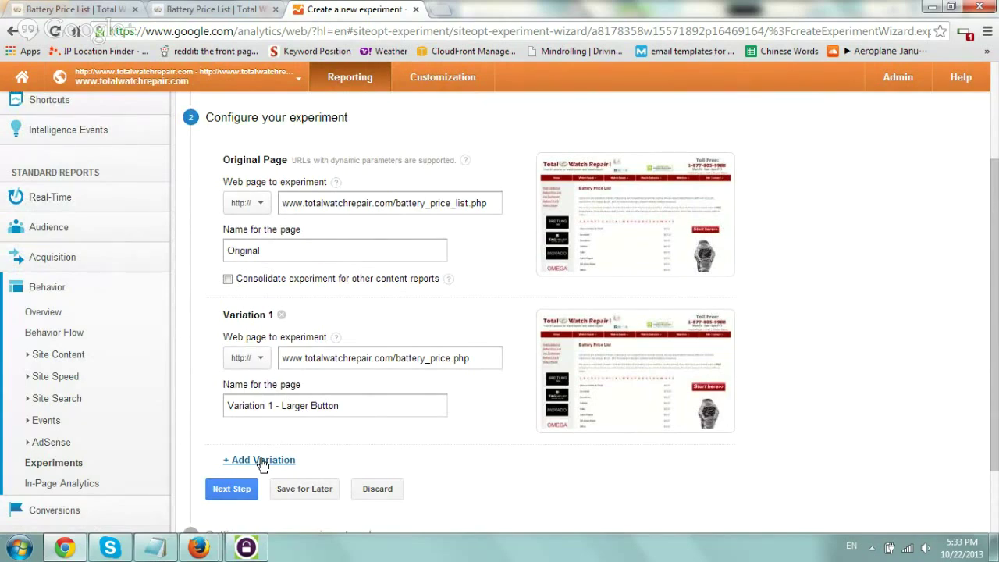
left_click(248, 488)
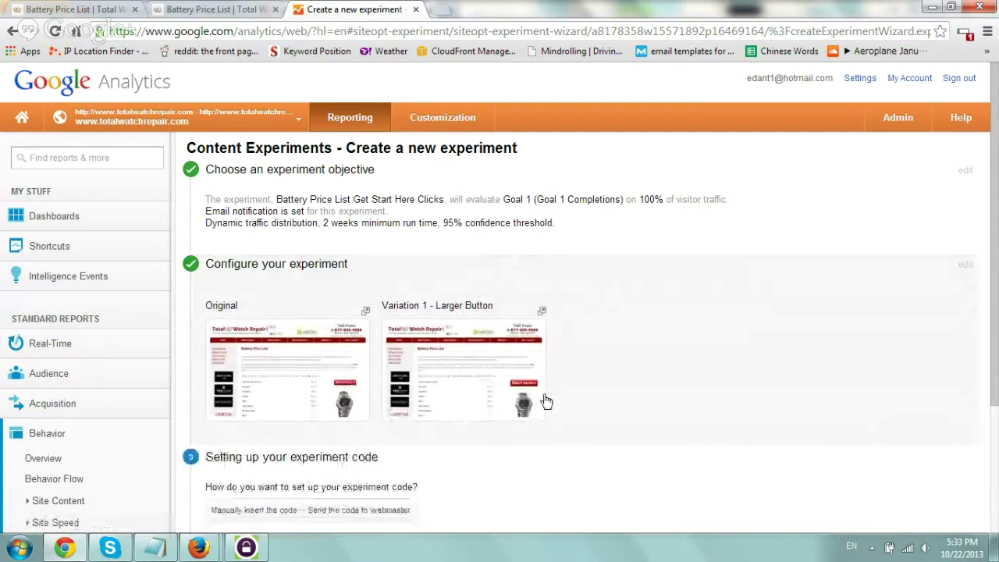
- Choose manual code insertion and note the script goes right after the opening head tag
scroll(616, 305, "down", 2)
scroll(616, 305, "down", 1)
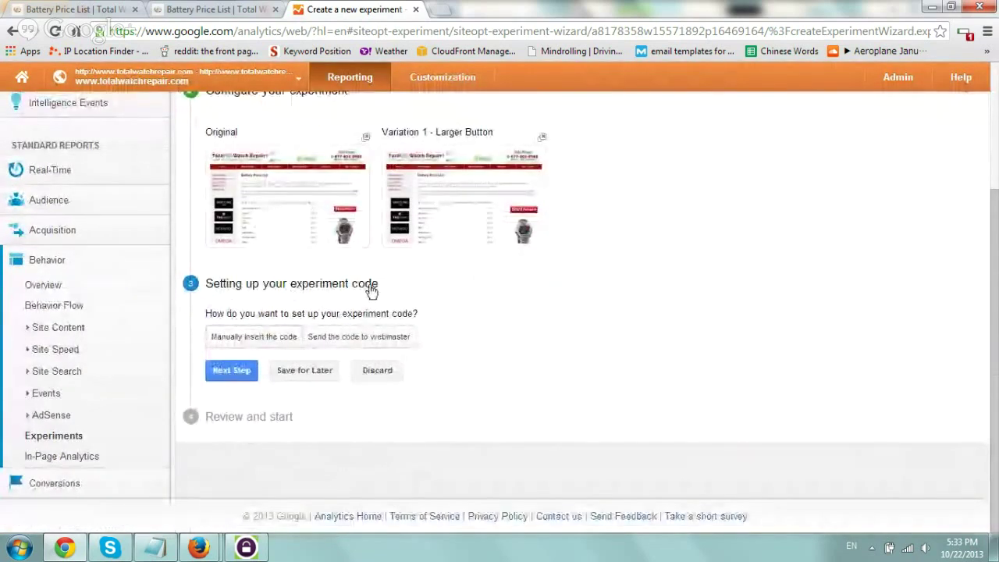
left_click(268, 343)
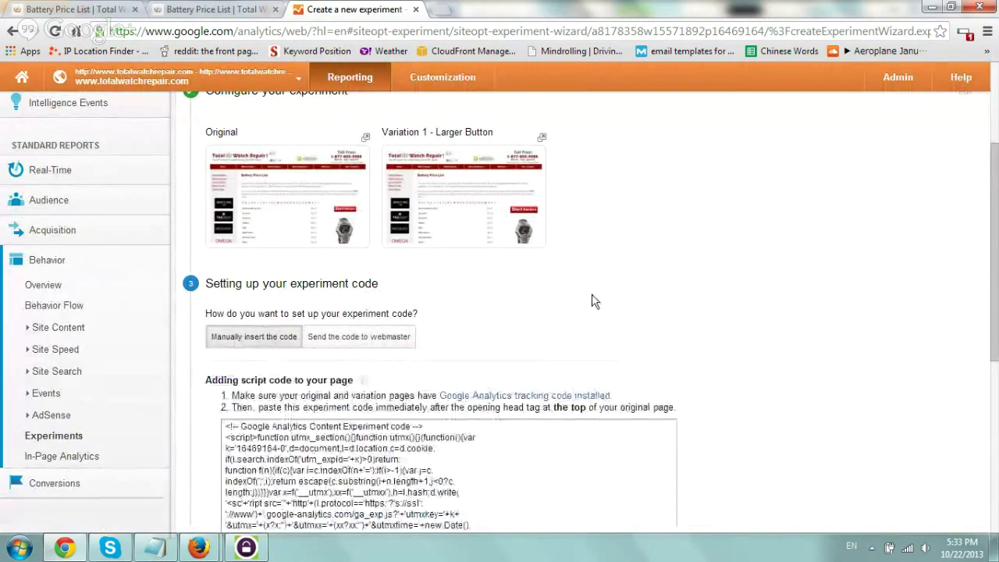
scroll(601, 299, "down", 2)
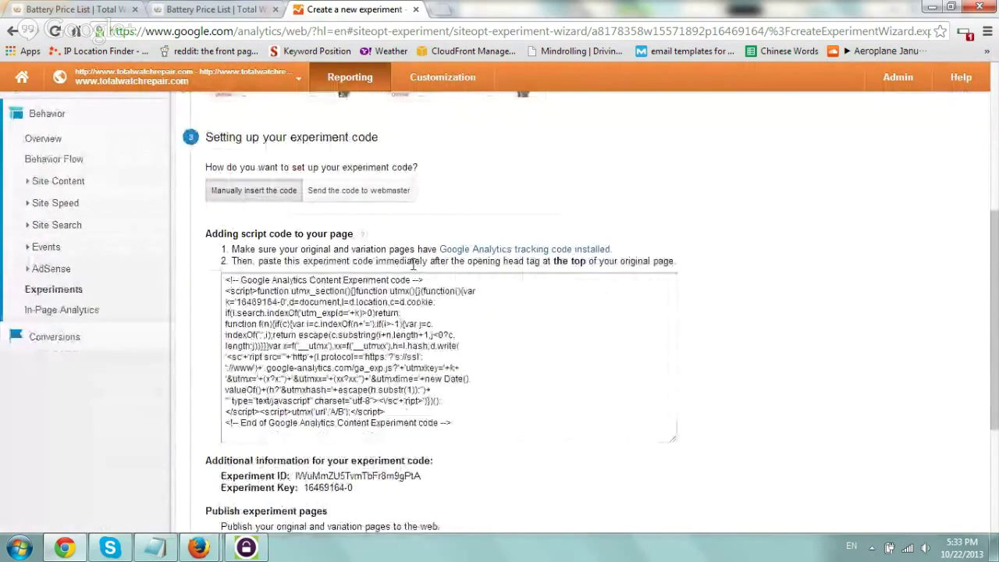
left_click_drag(466, 260, 602, 262)
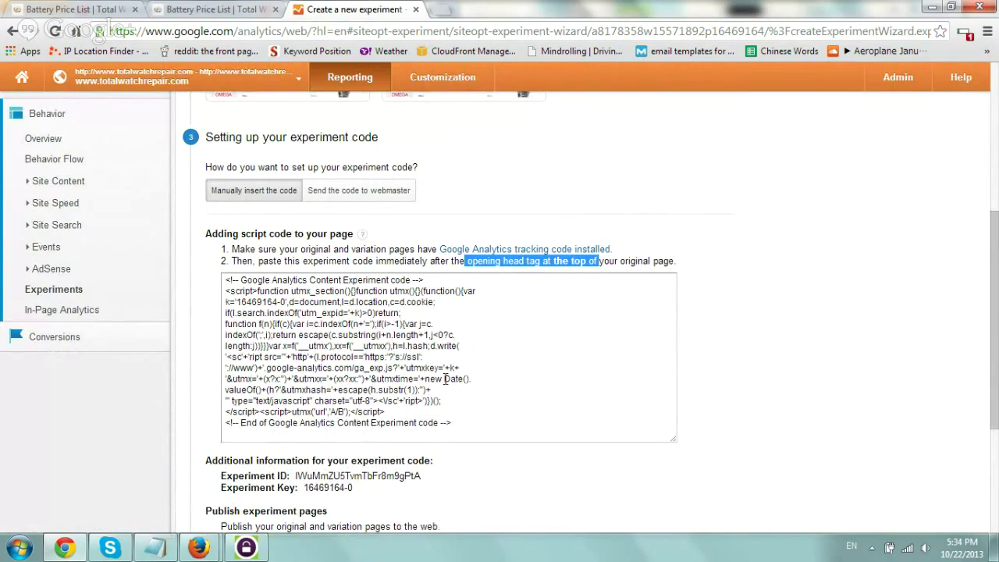
- Check the battery price page's source for its existing Analytics tracking script, then return to the experiment
left_click(101, 9)
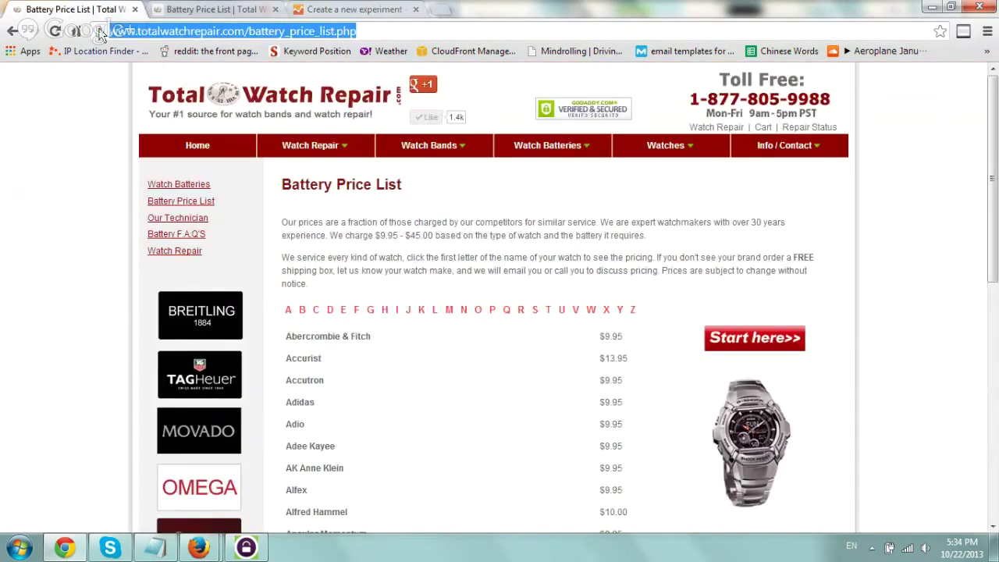
right_click(78, 201)
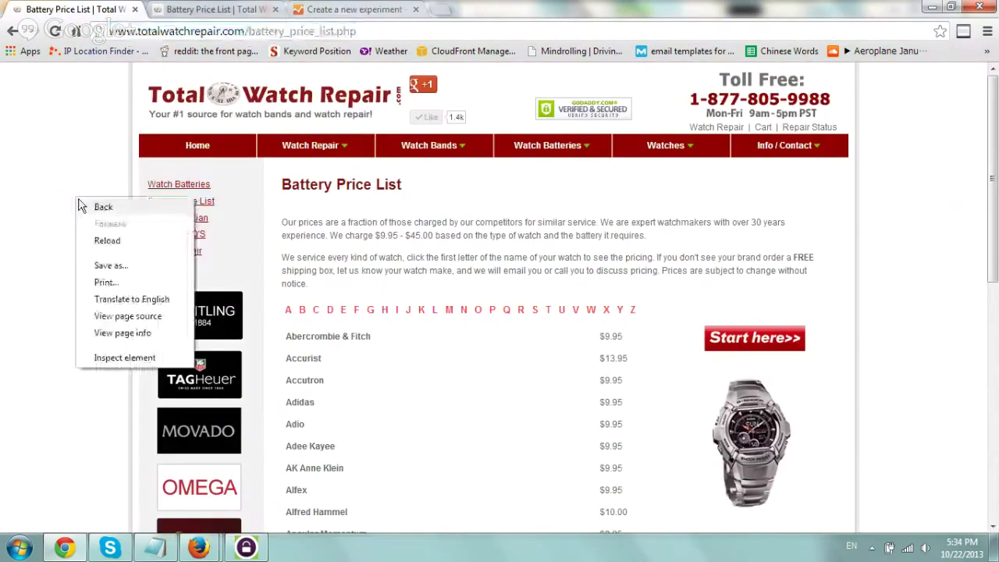
left_click(147, 315)
key("ctrl+f")
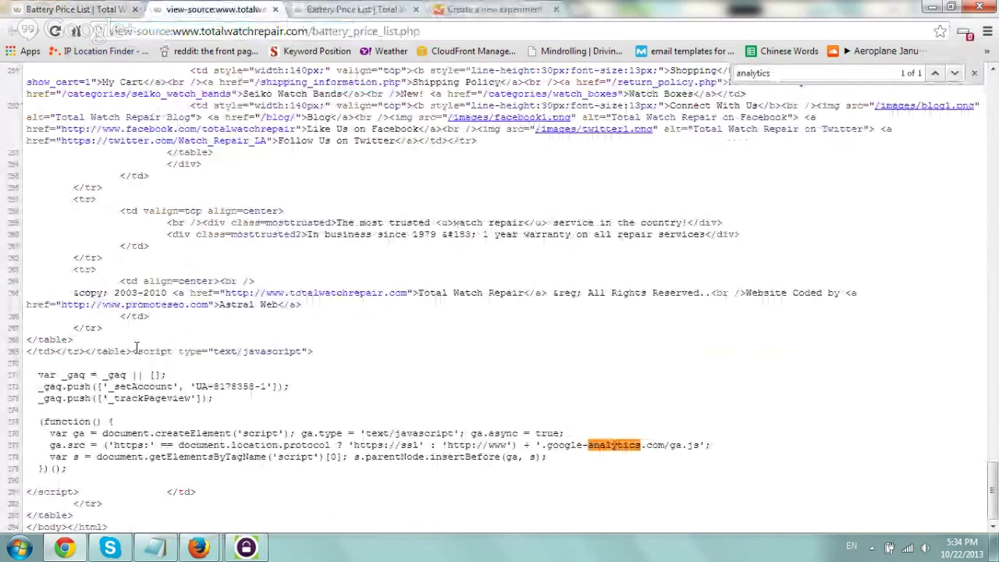
left_click_drag(133, 351, 81, 490)
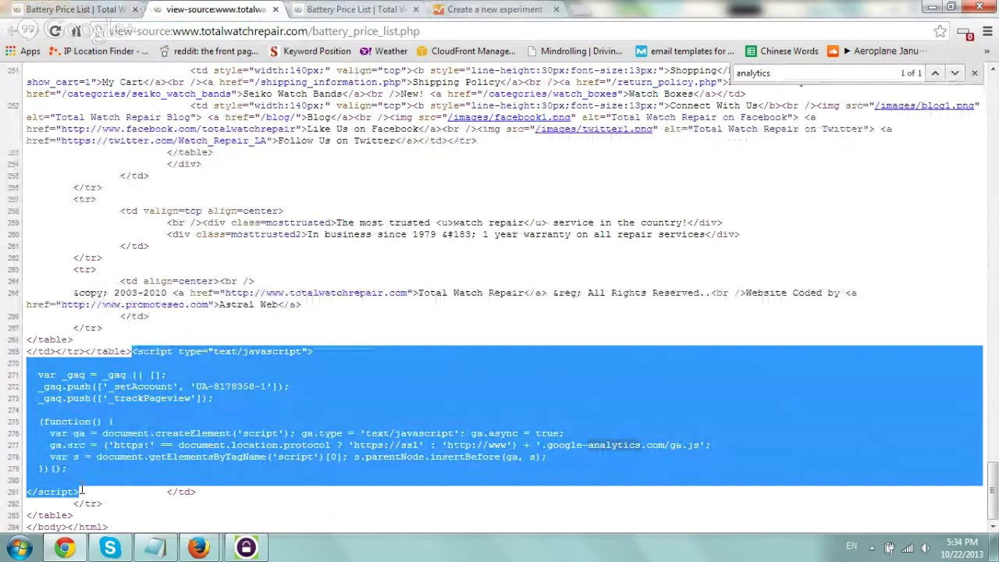
left_click(498, 9)
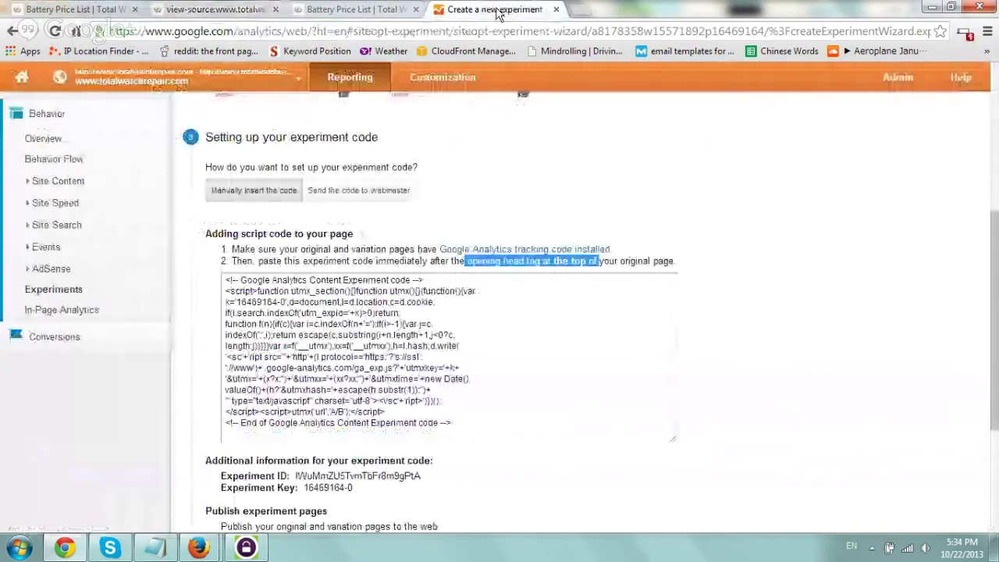
- Copy the Content Experiment script and bring WS_FTP Professional to the front
left_click(655, 327)
key("ctrl+c")
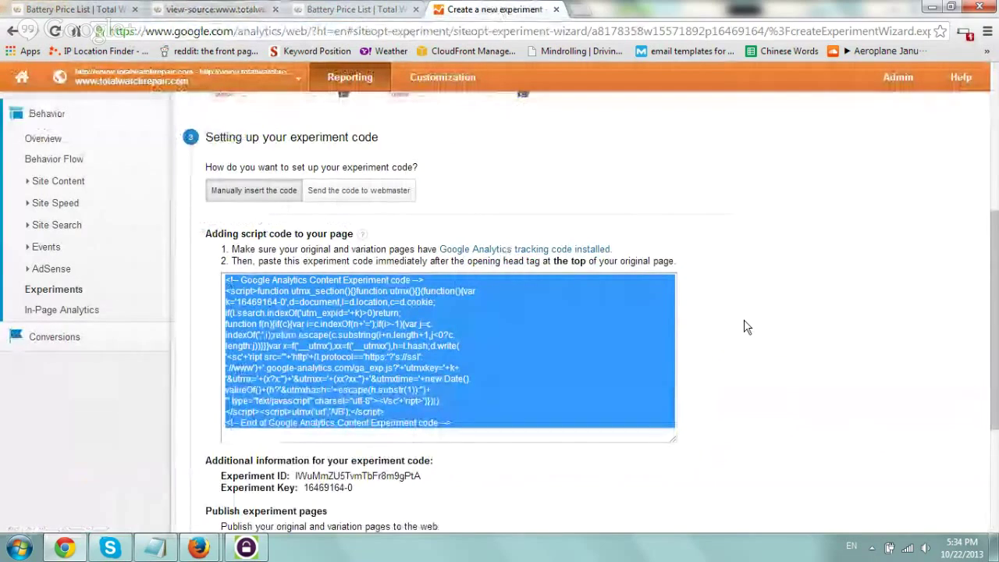
scroll(745, 327, "down", 1)
right_click(497, 242)
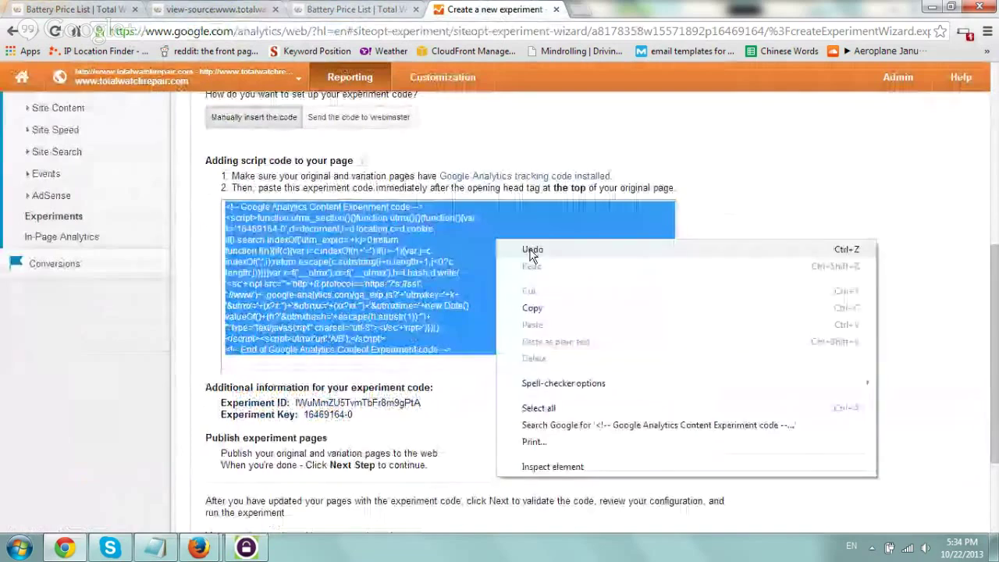
scroll(717, 295, "down", 1)
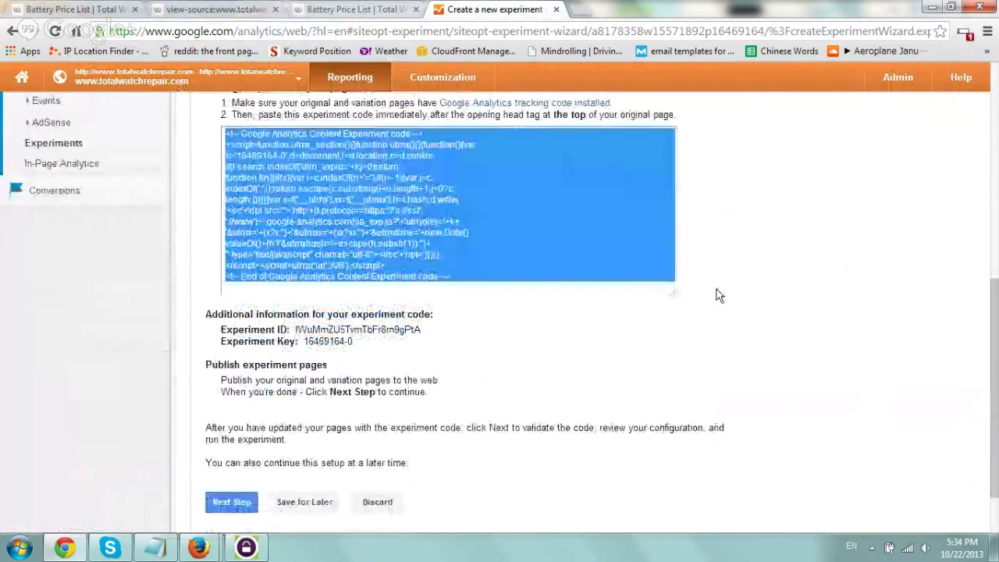
left_click(250, 548)
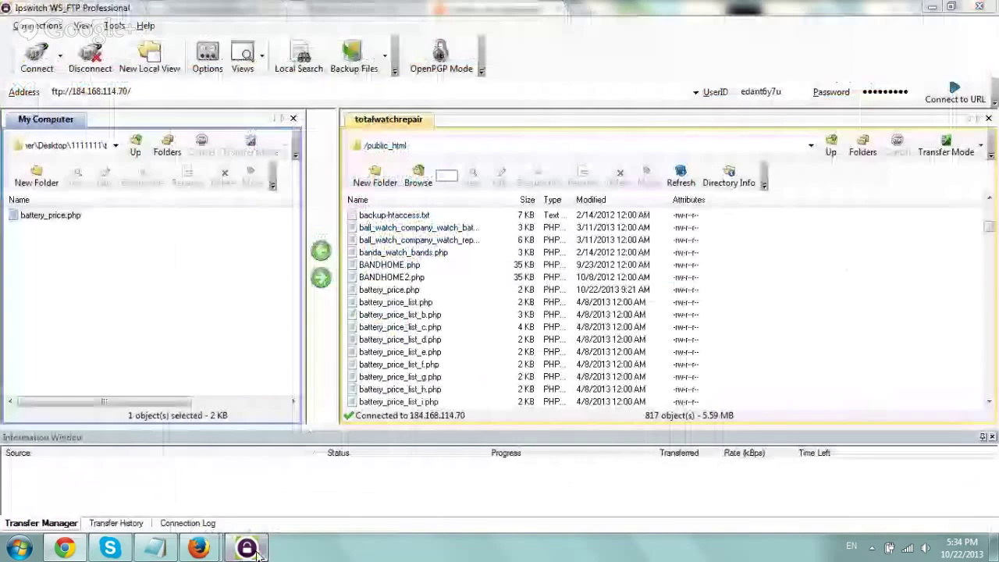
- Paste the experiment script after the head tag in battery_price_list.php, save and upload it
left_click(396, 302)
left_click(499, 180)
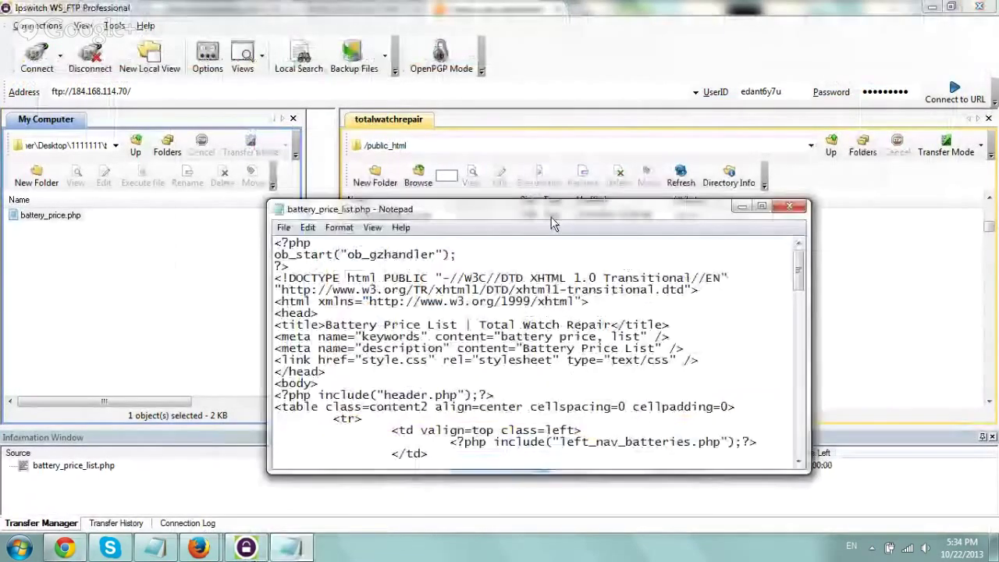
double_click(551, 218)
left_click(106, 97)
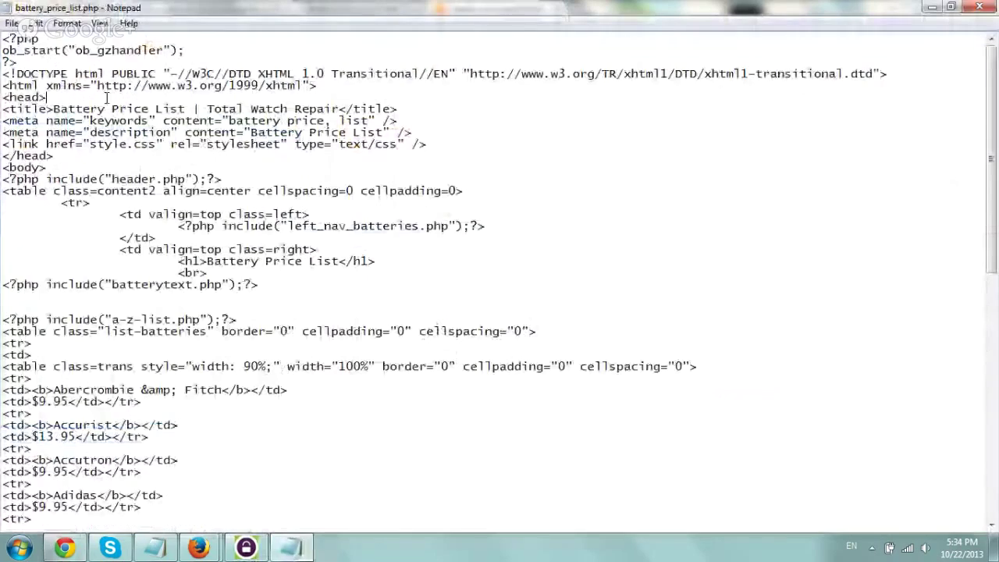
key("ctrl+v")
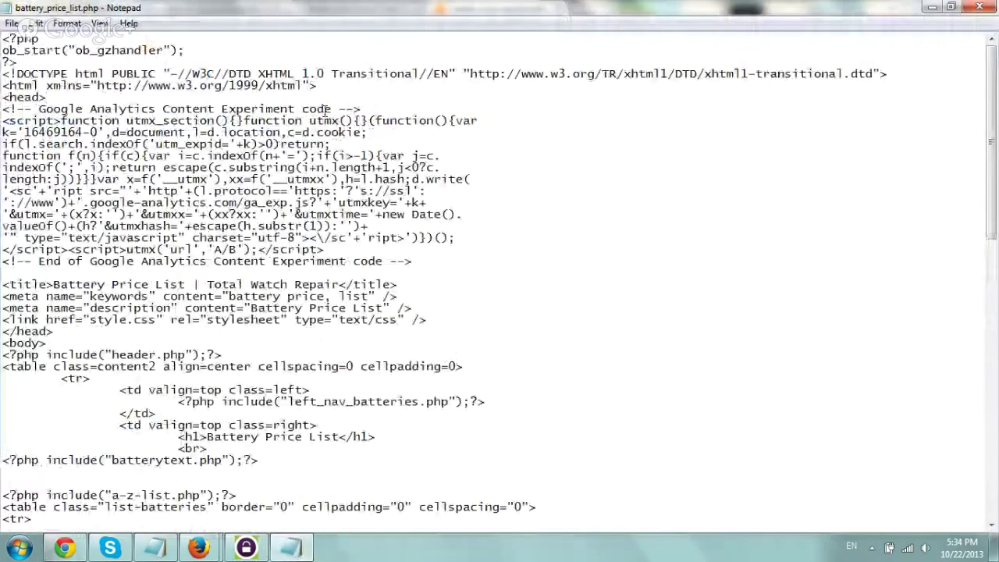
key("ctrl+s")
key("alt+F4")
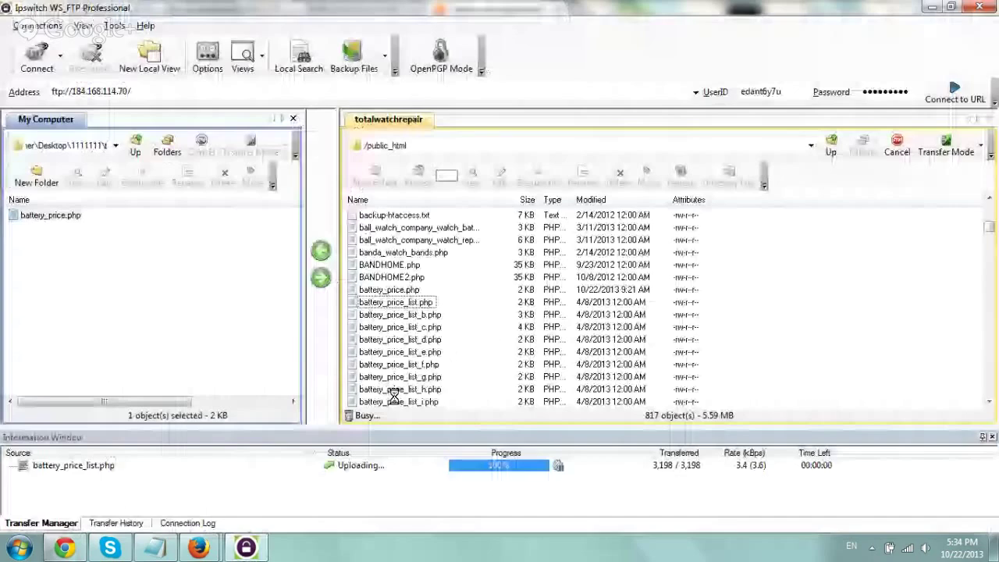
- Reload the live battery price page and confirm the new script in its source
key("alt+Tab")
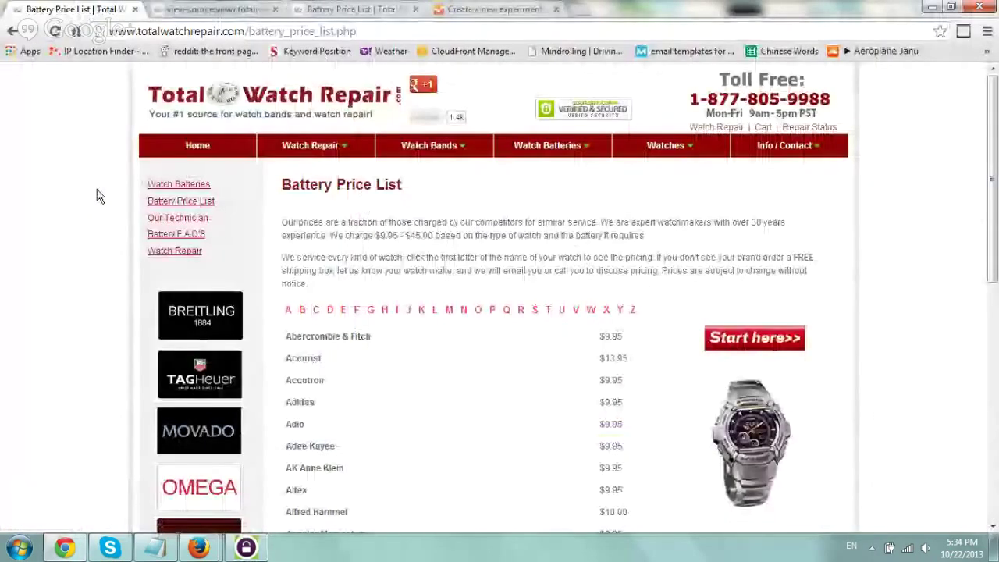
key("F5")
right_click(82, 150)
left_click(125, 264)
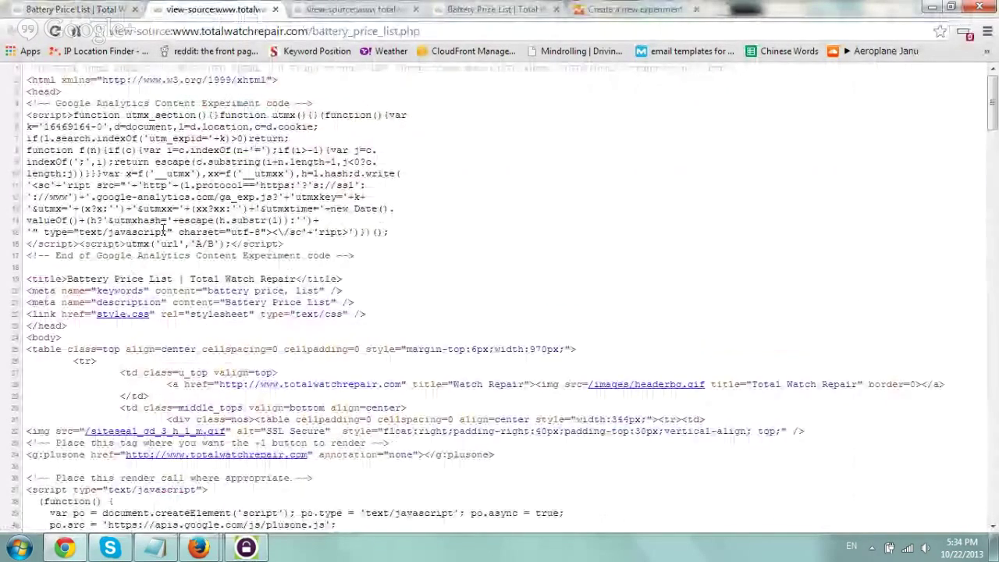
left_click_drag(238, 231, 137, 115)
left_click(275, 9)
left_click(274, 9)
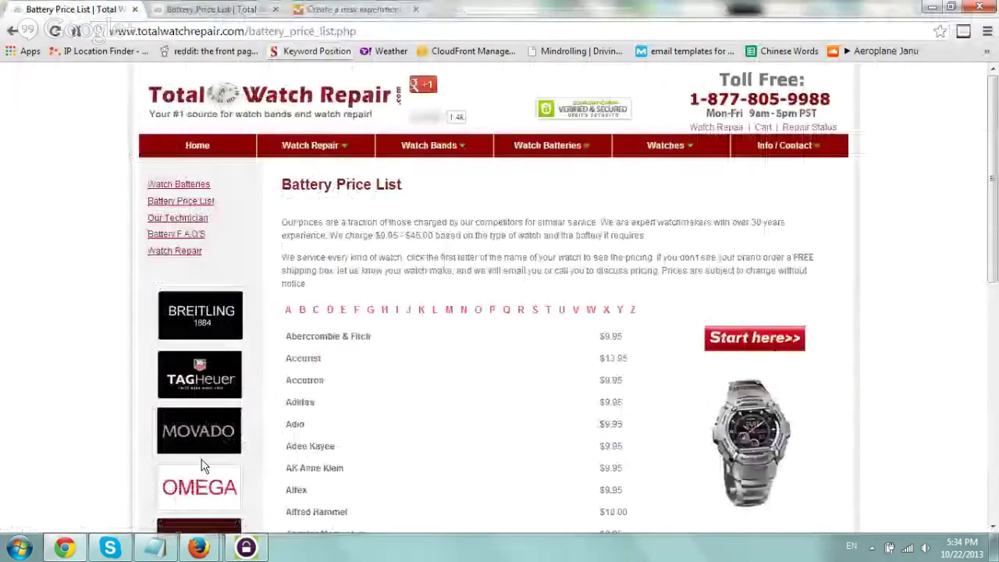
- Advance the experiment to the Experiment Code Validation results
left_click(385, 9)
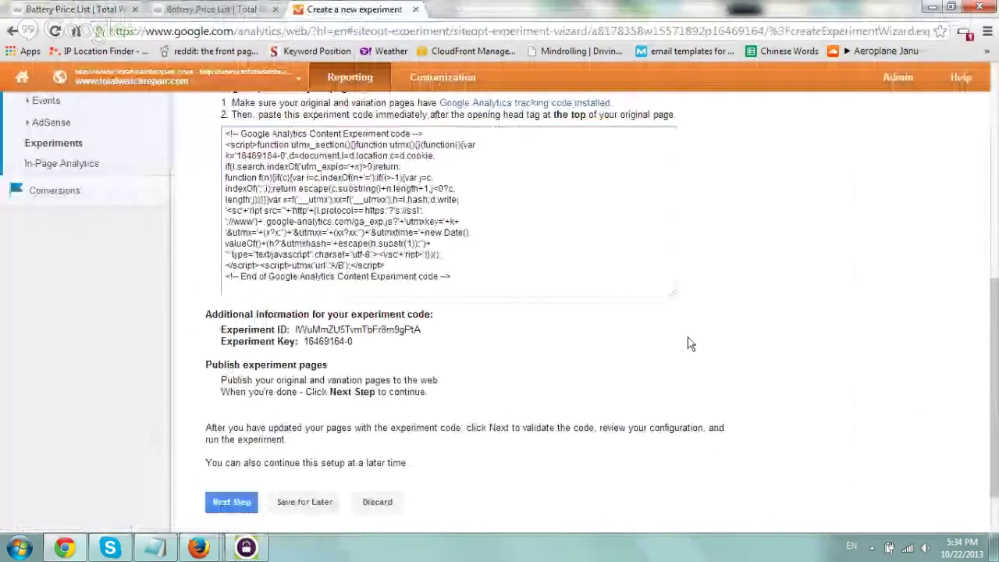
scroll(600, 383, "down", 1)
left_click(228, 429)
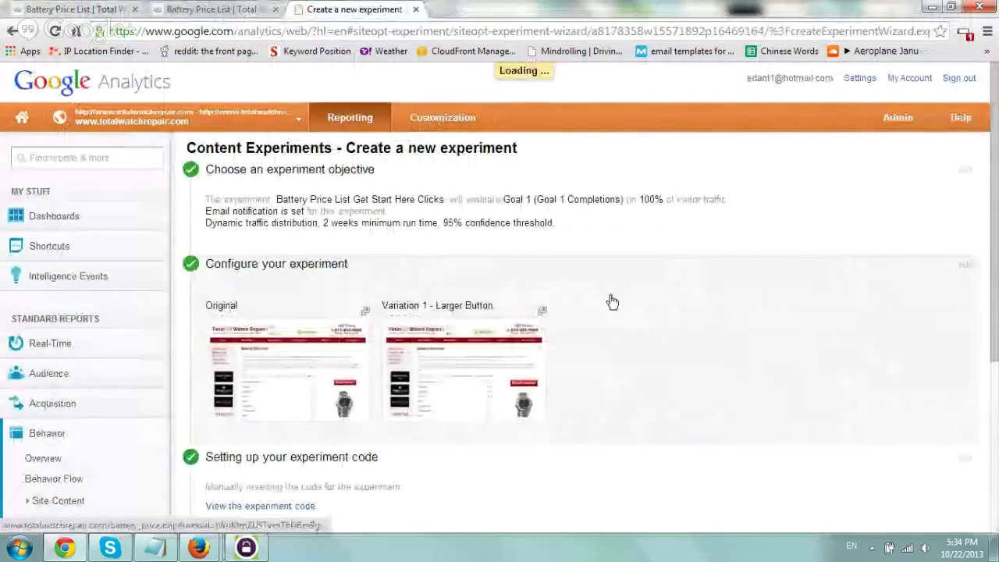
scroll(658, 248, "down", 1)
scroll(661, 250, "down", 3)
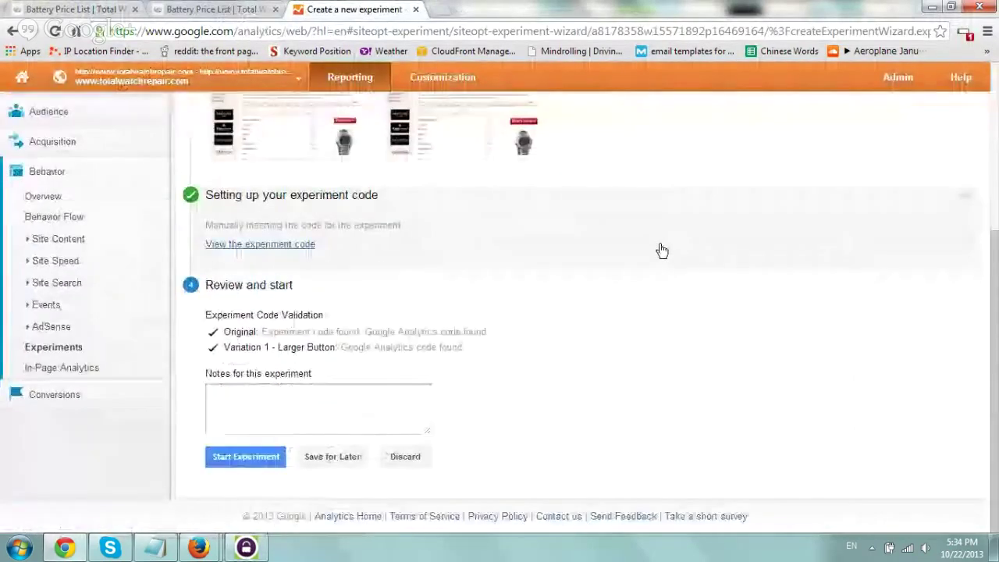
left_click_drag(204, 320, 339, 310)
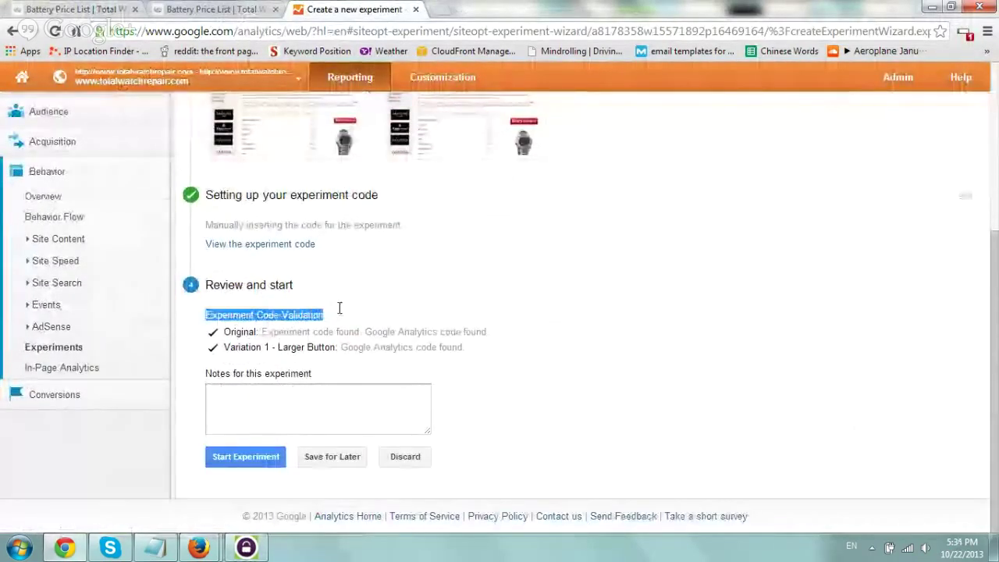
left_click(297, 333)
- Confirm experiment code was found on Original and Variation 1, then start the experiment
left_click_drag(262, 331, 365, 331)
left_click_drag(273, 332, 464, 348)
left_click(318, 346)
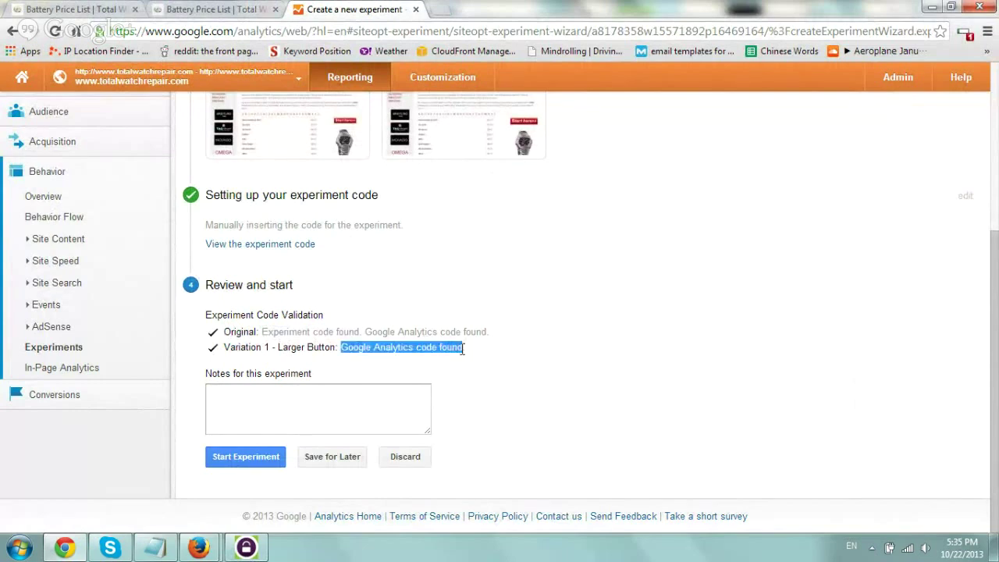
left_click(463, 349)
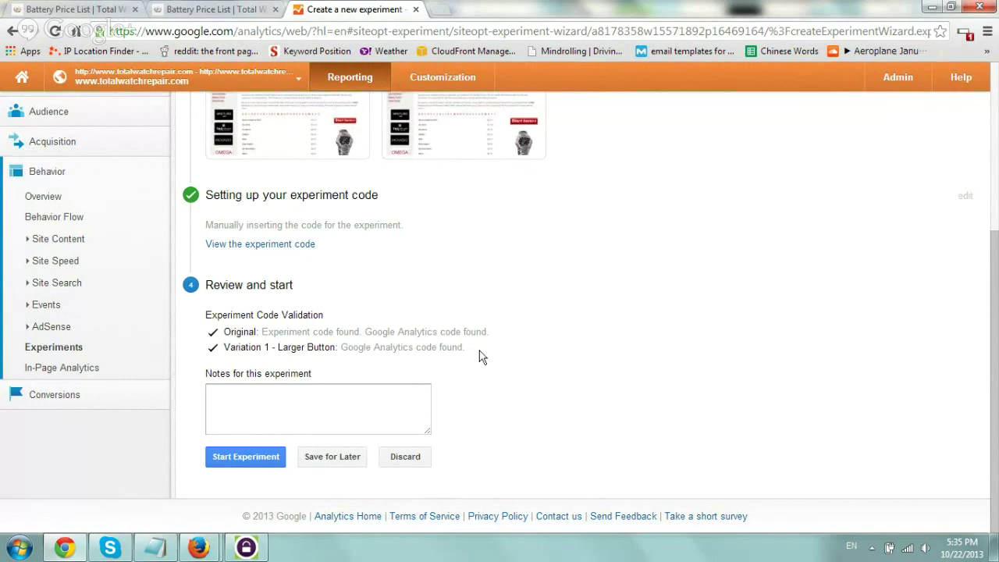
left_click(252, 460)
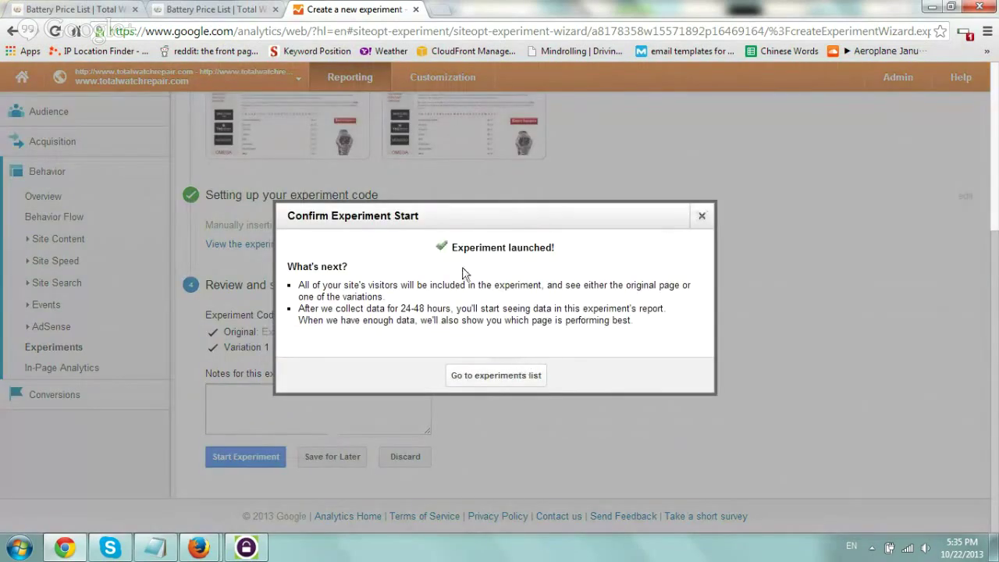
- Go to the All Experiments list from the start confirmation
left_click(500, 375)
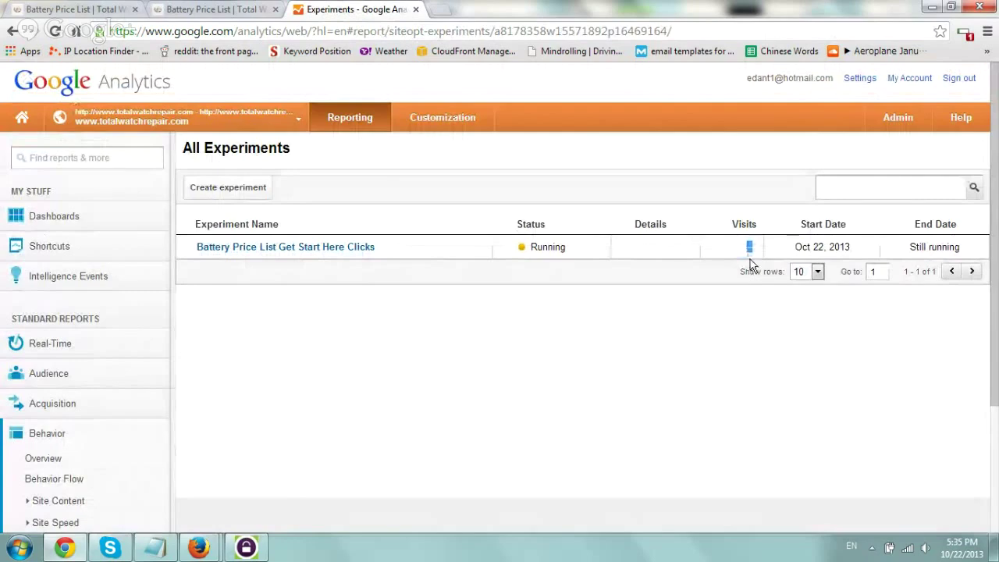
- Open the Battery Price List Get Start Here Clicks report and review its 0 visits, no winner yet
left_click(335, 247)
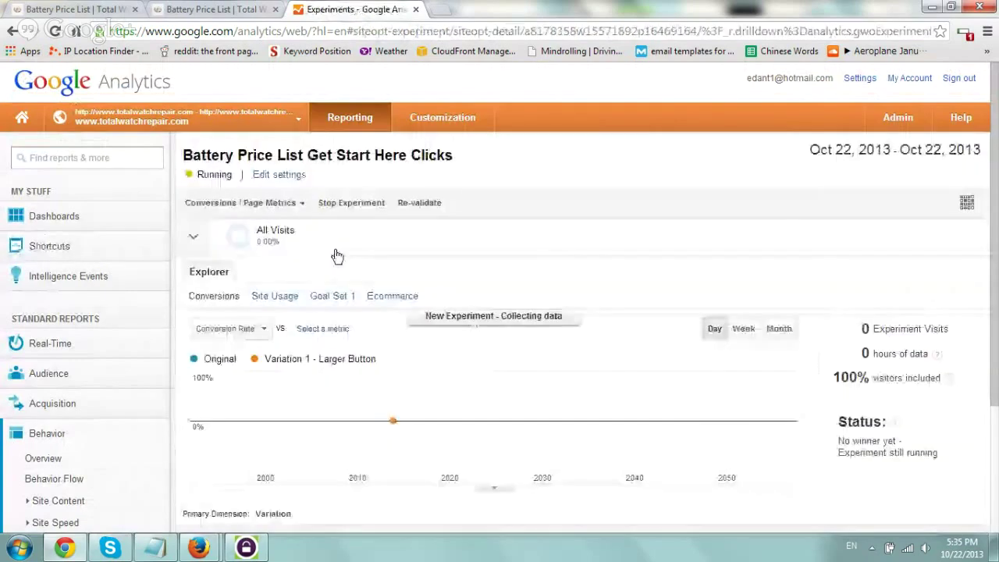
scroll(784, 435, "down", 1)
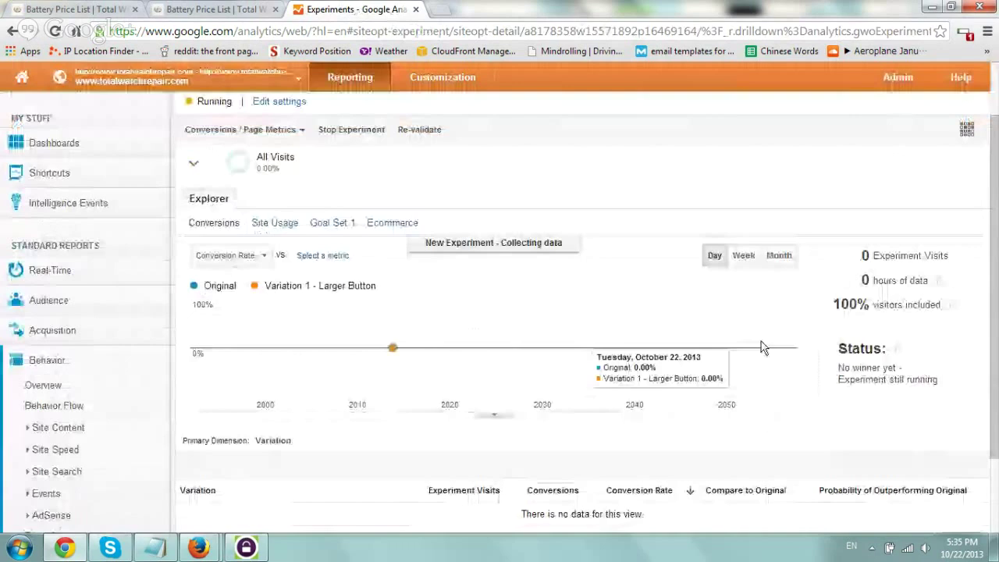
scroll(742, 418, "down", 1)
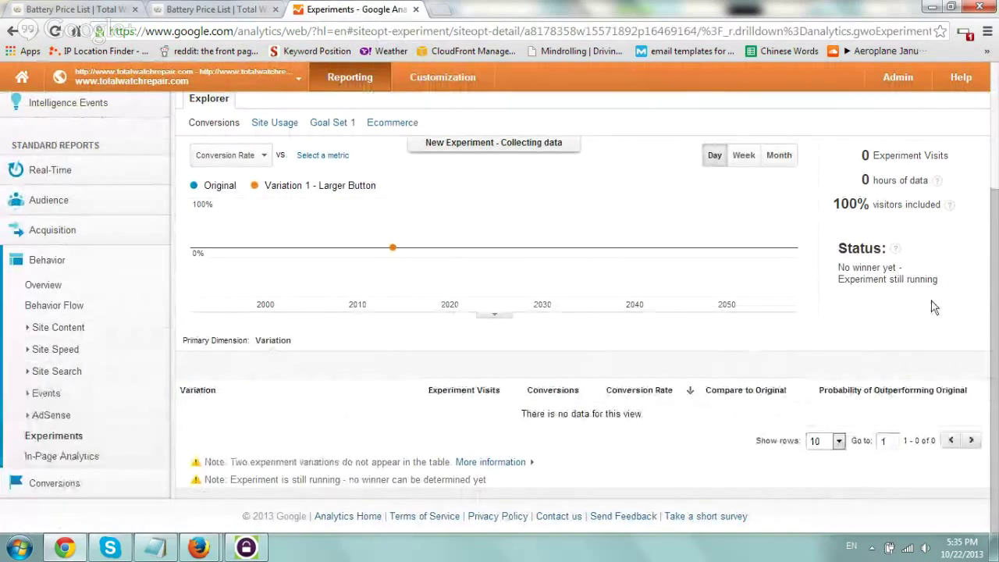
scroll(933, 307, "up", 3)
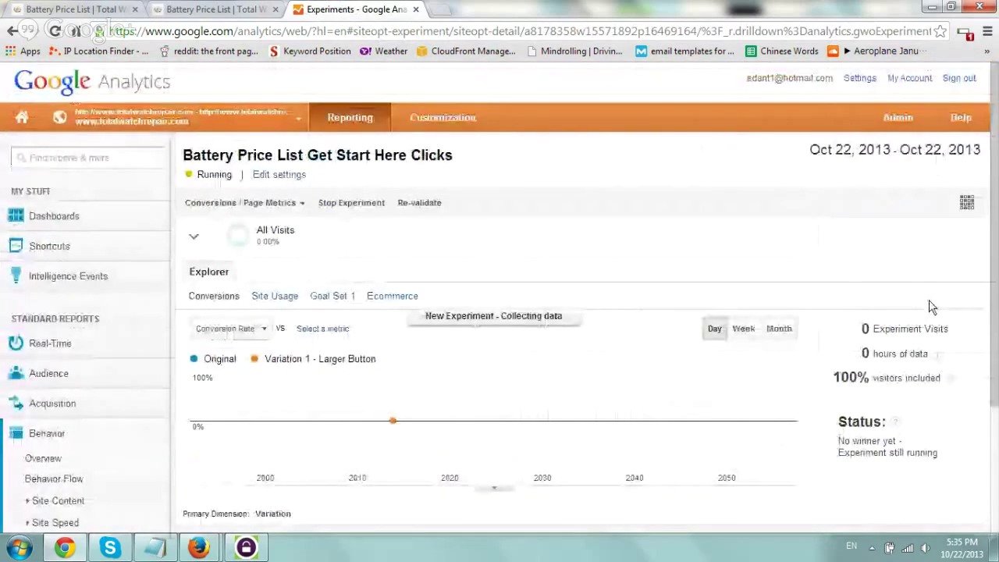